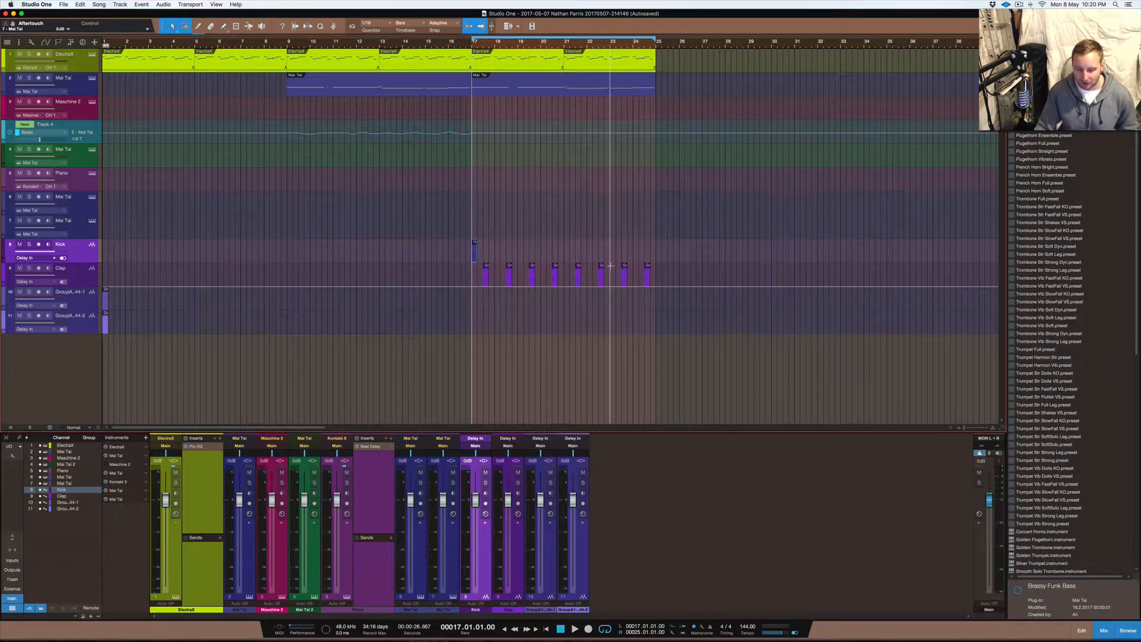
Play the looped section and copy the Kick clip at bar 17 to bars 22, 24 and 19
scroll(614, 262, up, 5)
scroll(614, 262, down, 5)
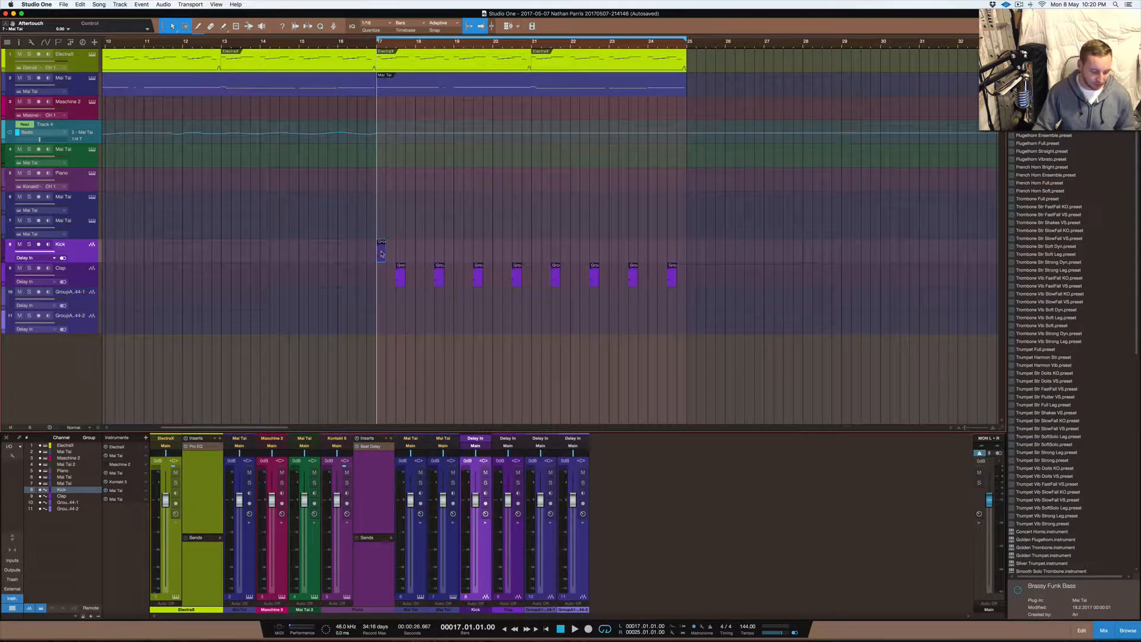
key(space)
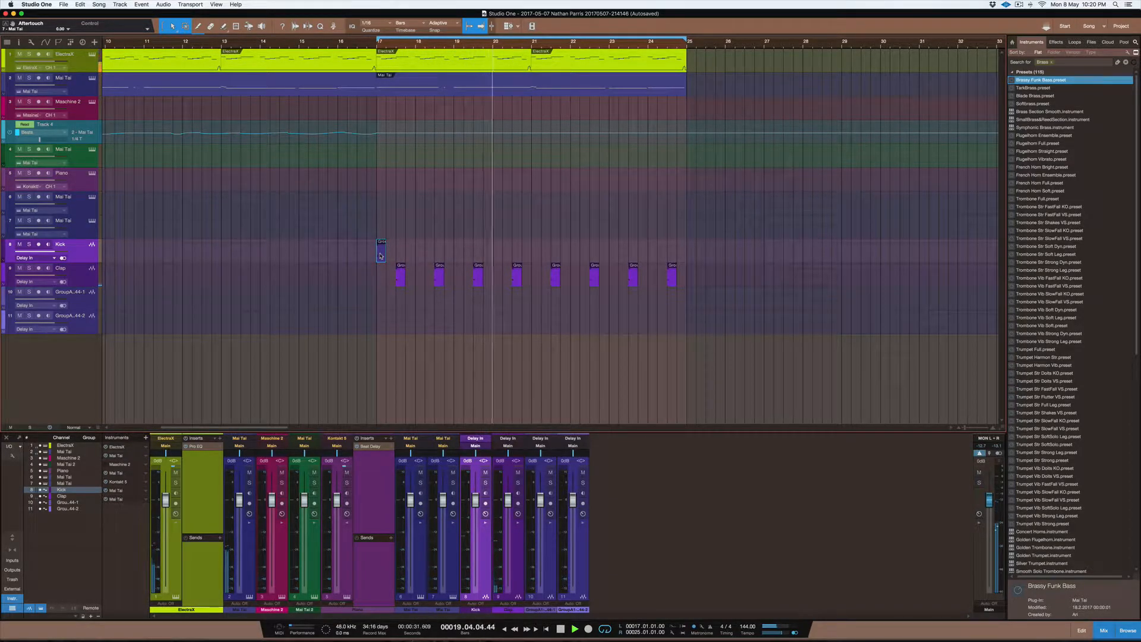
drag(380, 256, 577, 255)
click(498, 256)
drag(498, 256, 654, 253)
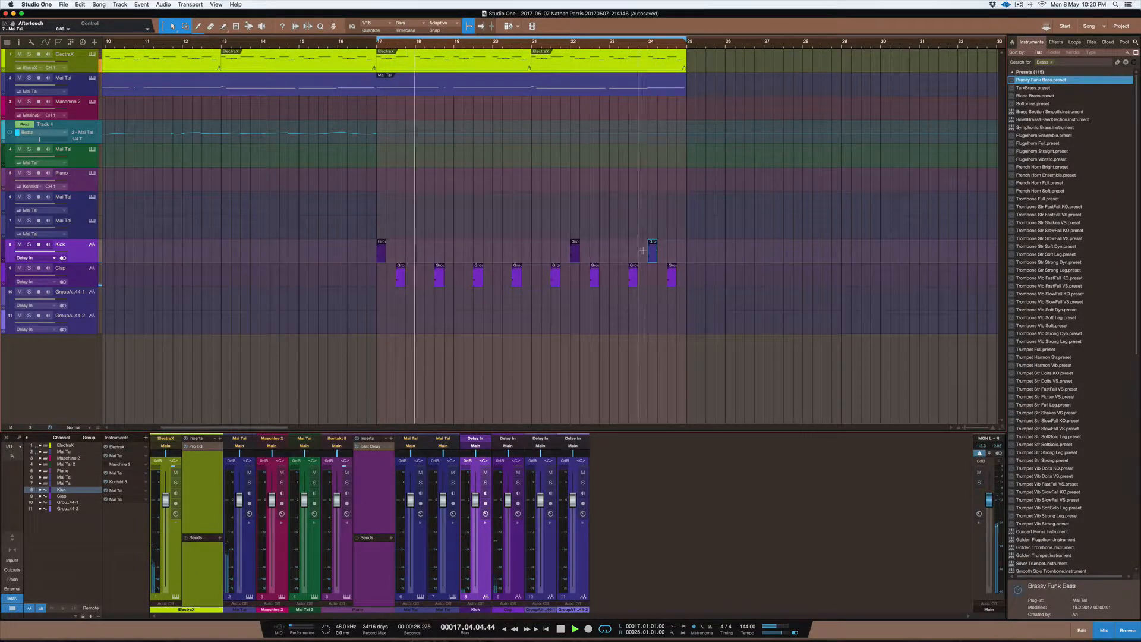
drag(652, 254, 458, 253)
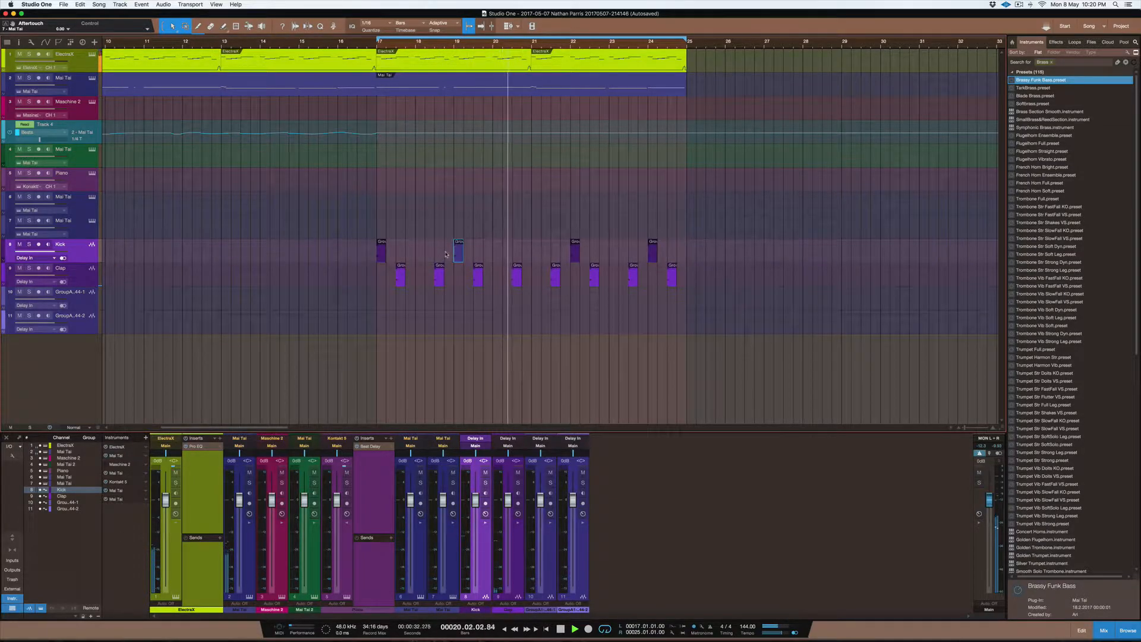
Move the Kick clips at bars 22 and 19 to bars 21 and 23, and copy the bar 21 kick to bar 19
drag(574, 253, 536, 253)
drag(459, 254, 614, 254)
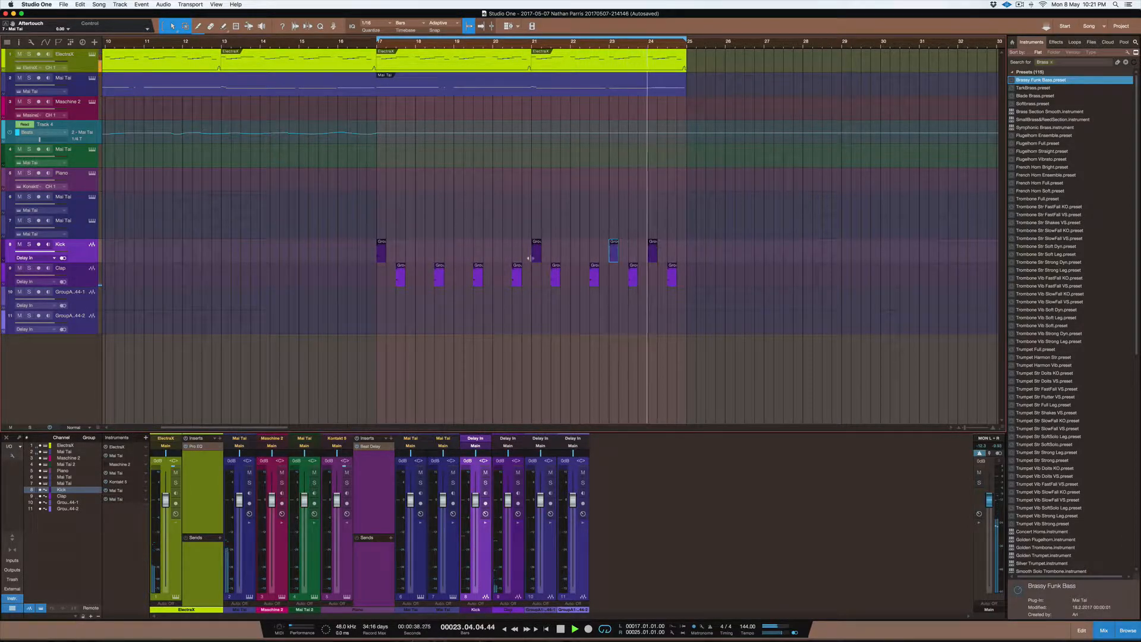
click(294, 285)
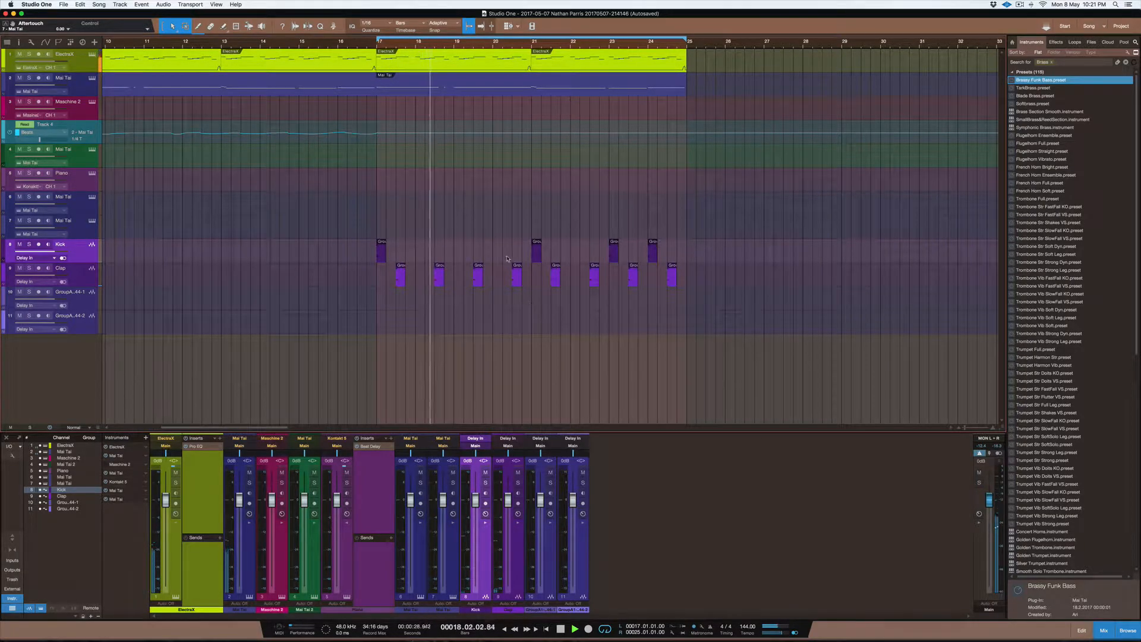
drag(538, 257, 459, 258)
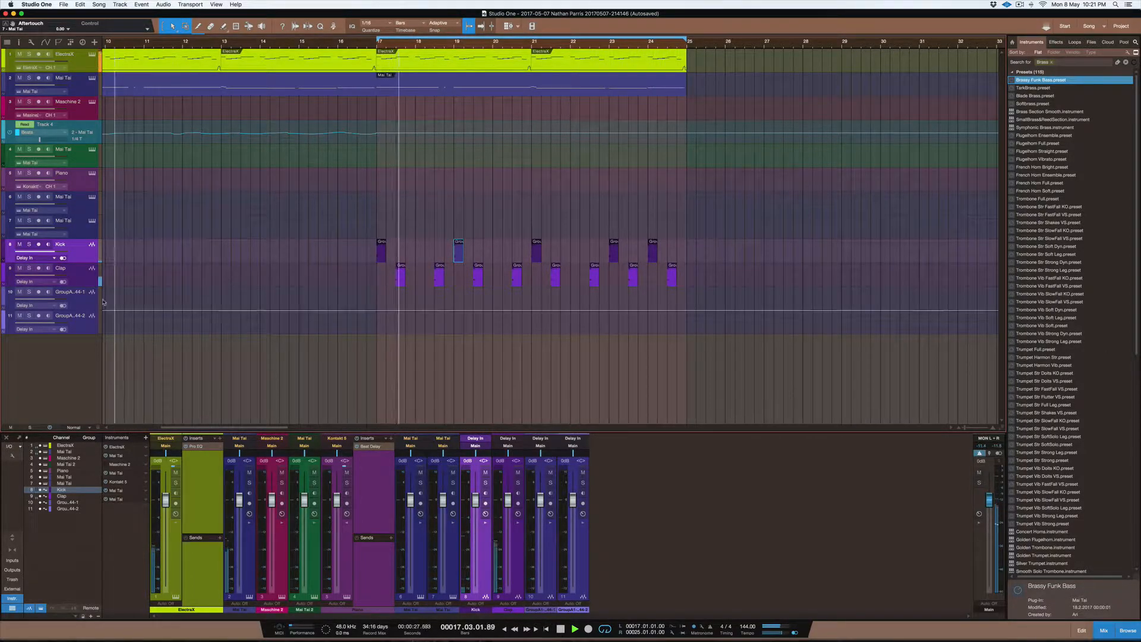
Move the track 11 audio clip from bar 1 to bar 17 and duplicate it back to back almost to bar 23
click(81, 303)
scroll(131, 306, left, 5)
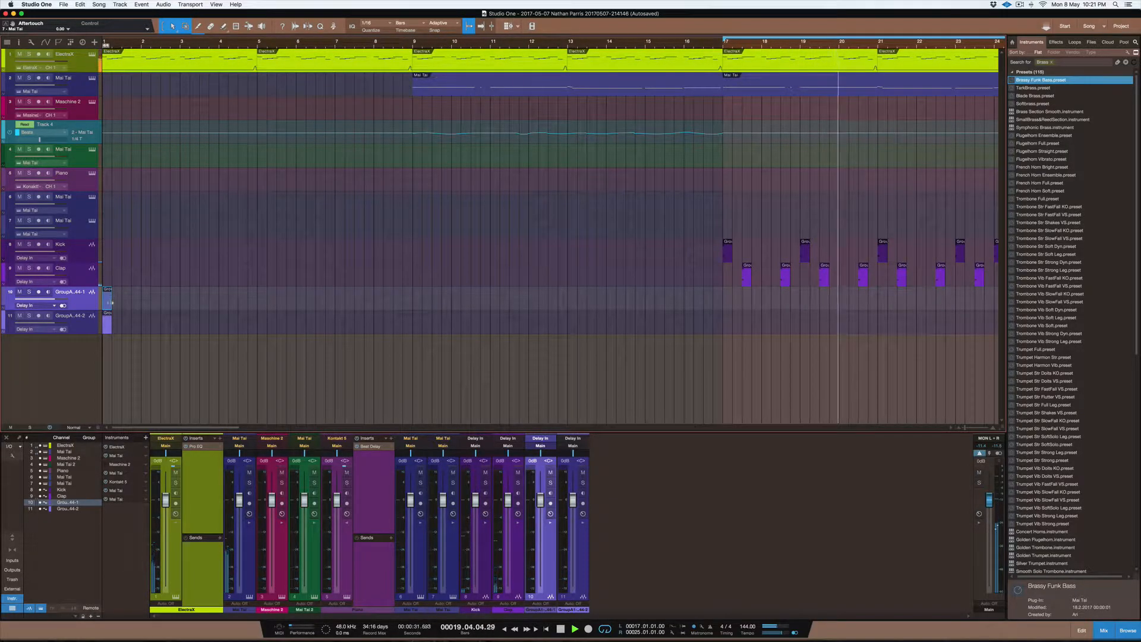
drag(107, 324, 730, 324)
key(d)
key(d)
key(d)
key(d)
key(d)
key(d)
key(d)
key(d)
key(d)
key(d)
key(d)
key(d)
key(d)
key(d)
key(d)
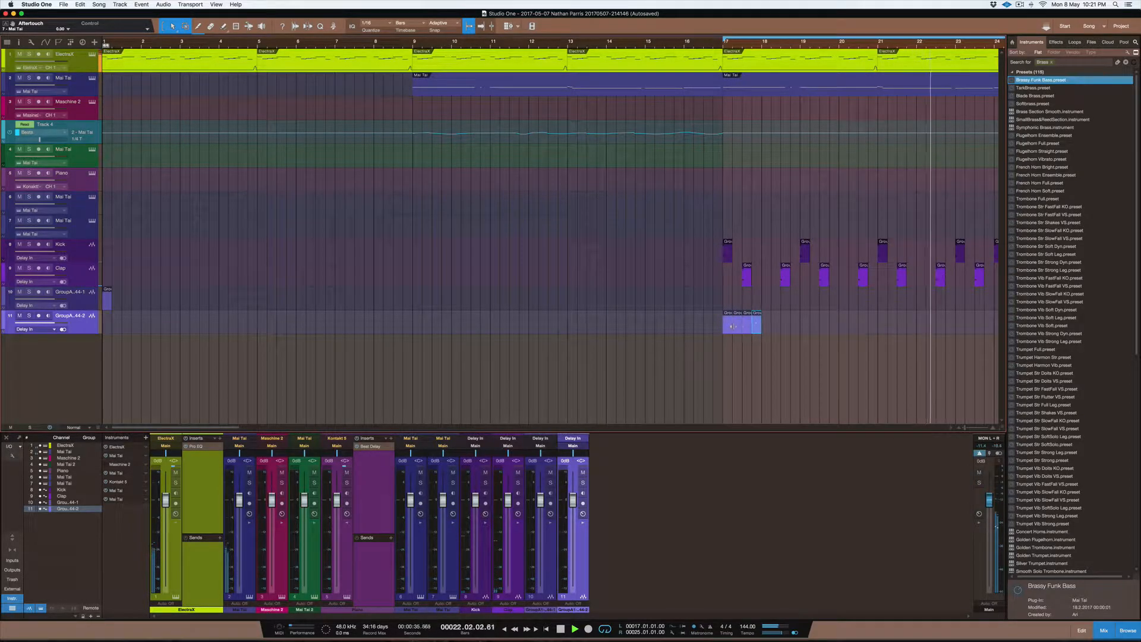
key(d)
key(d)
key(d)
key(d)
key(d)
key(d)
key(d)
key(d)
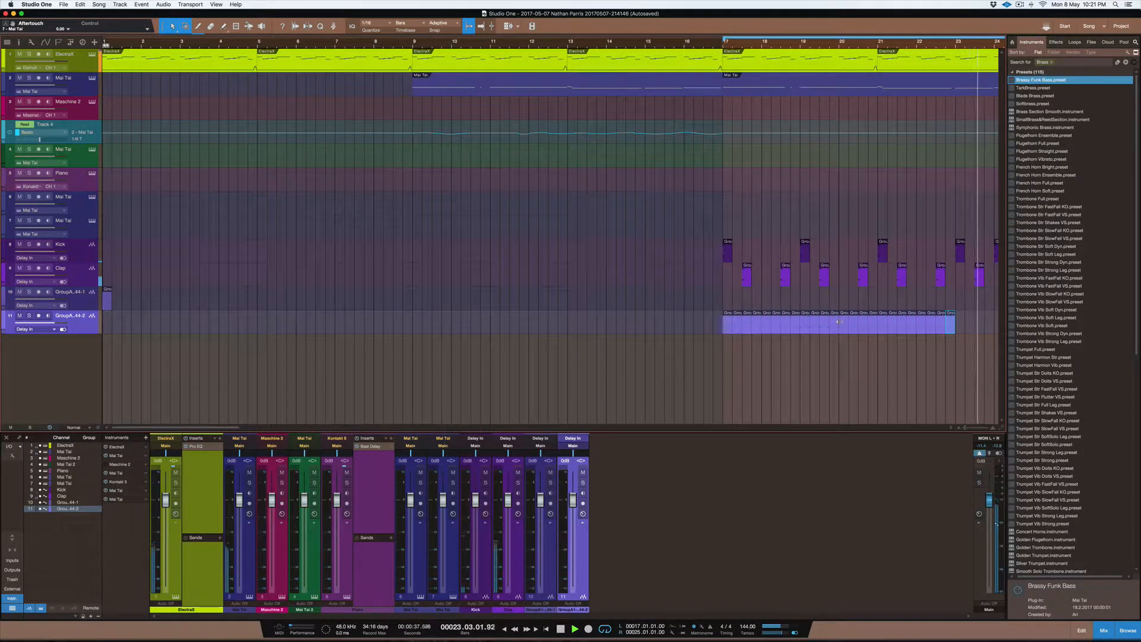
Select the whole row of repeated clips on track 11 from bar 17 onward and delete it
click(724, 46)
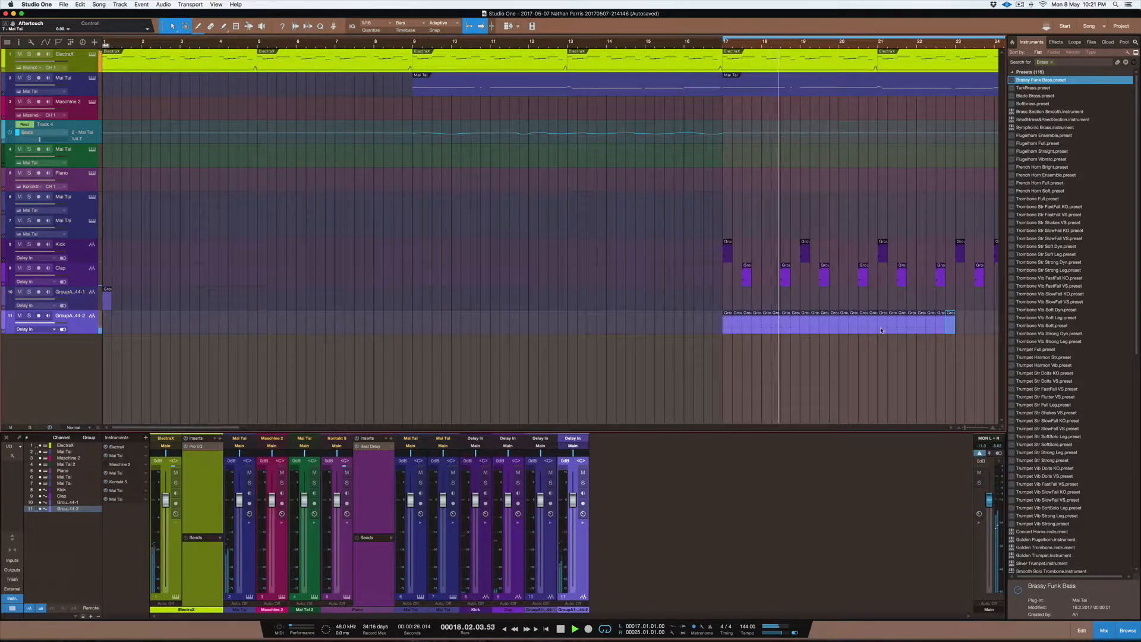
drag(963, 327, 725, 321)
key(Delete)
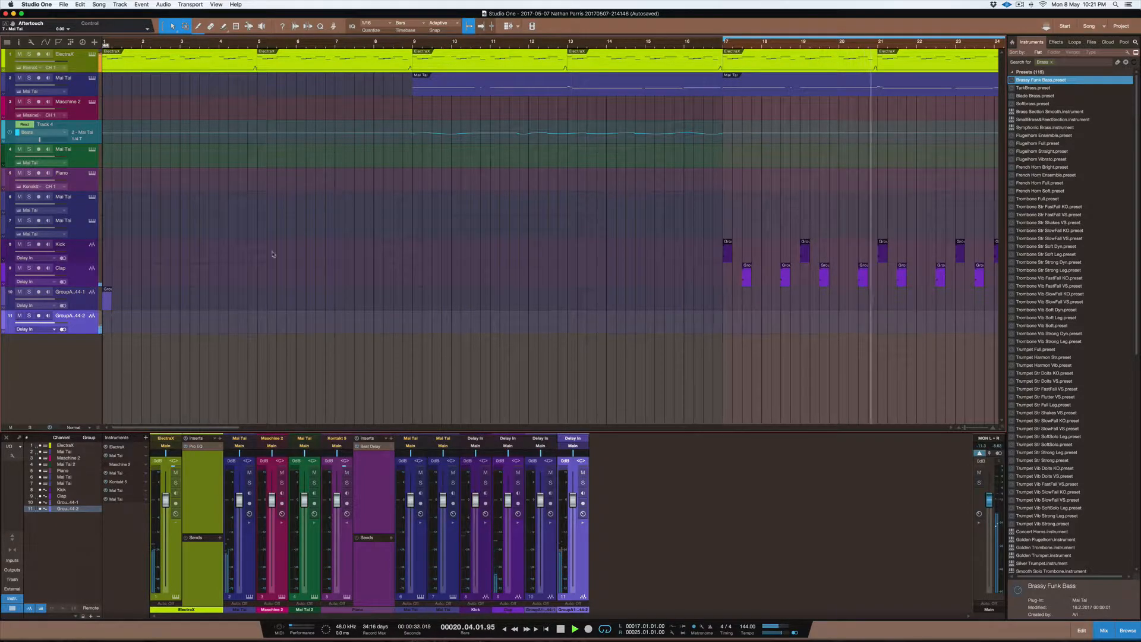
Undo the deletion and the repeated duplication of the clips on track 11
key(super+z)
key(super+z)
key(super+z)
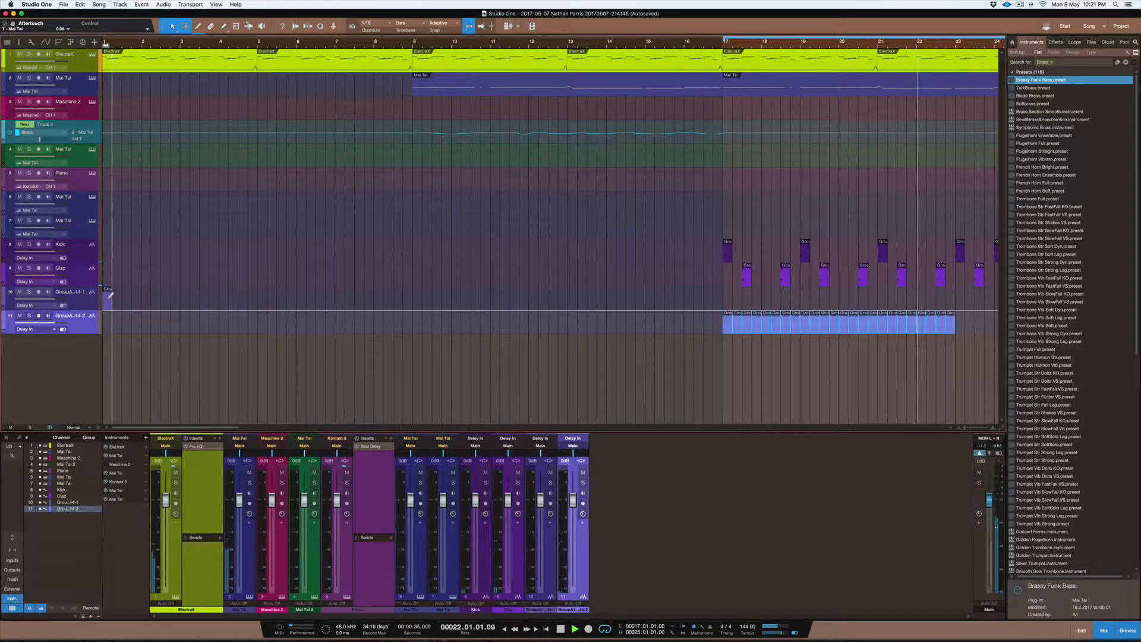
key(super+z)
key(super+z)
key(super+z)
key(super+z)
key(super+z)
key(super+z)
key(super+z)
key(super+z)
key(super+z)
key(super+z)
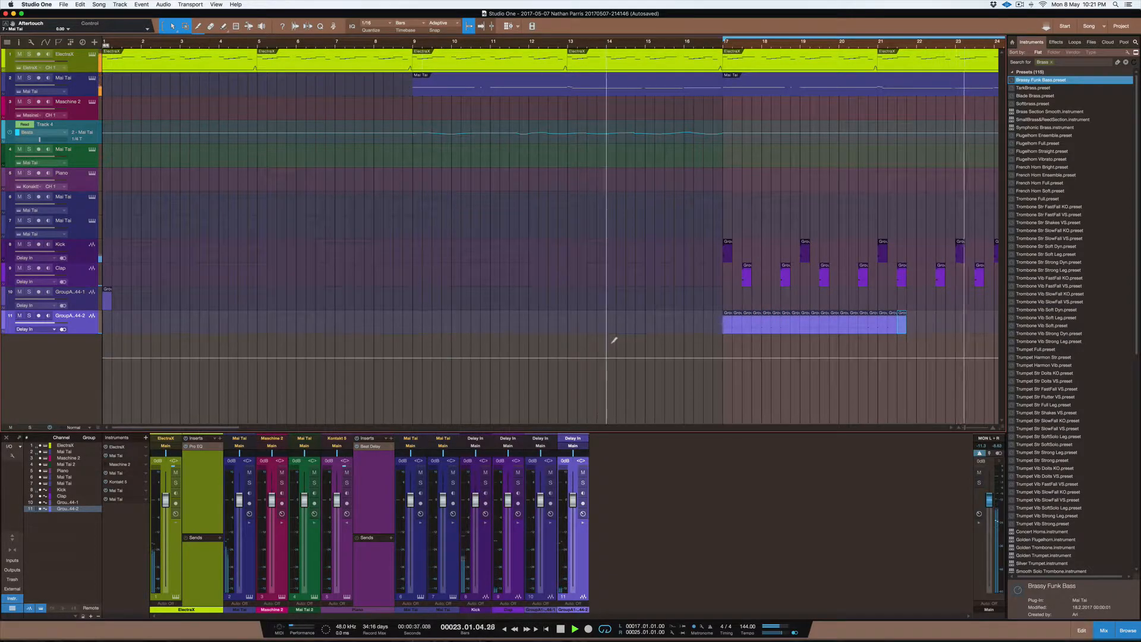
key(super+z)
key(super+z)
key(super+z)
key(super+z)
key(super+z)
key(super+z)
key(super+z)
key(super+z)
key(super+z)
key(super+z)
key(super+z)
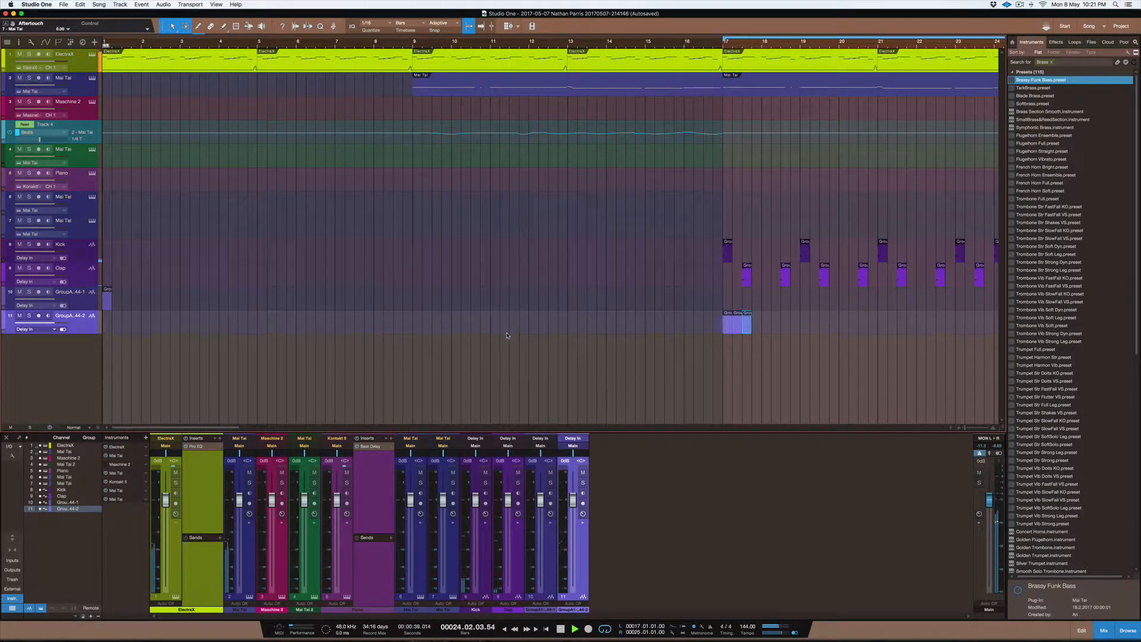
Place the track 10 clip at bar 17 and repeat it every half bar up to the loop end at bar 25
mouse_move(727, 324)
mouse_down()
mouse_move(107, 324)
mouse_move(726, 312)
mouse_up()
key(space)
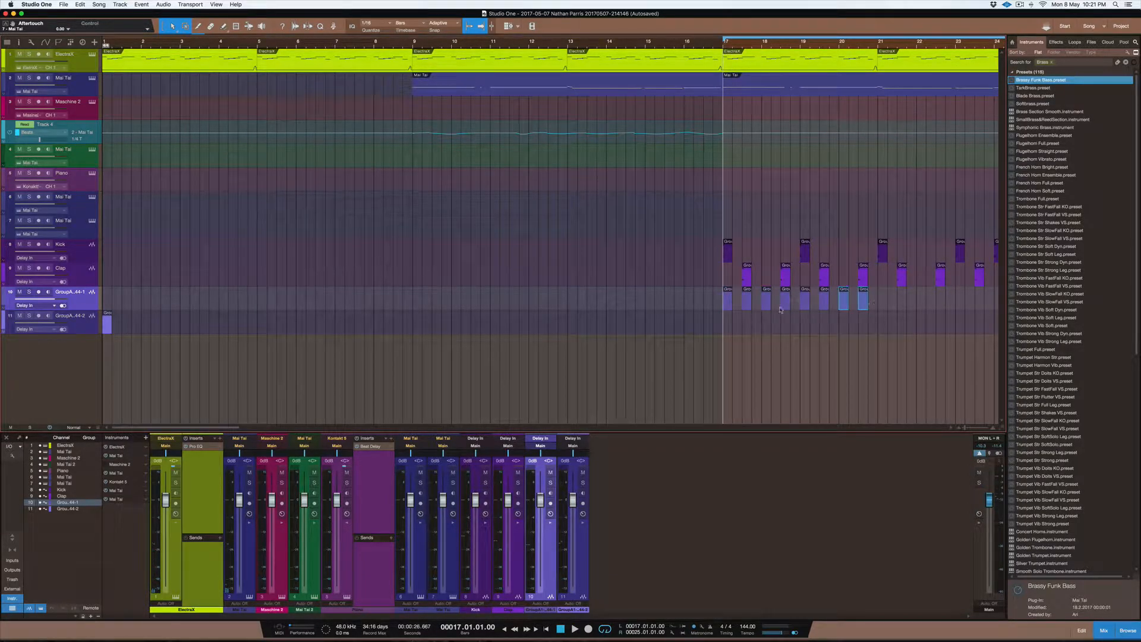
scroll(774, 309, down, 5)
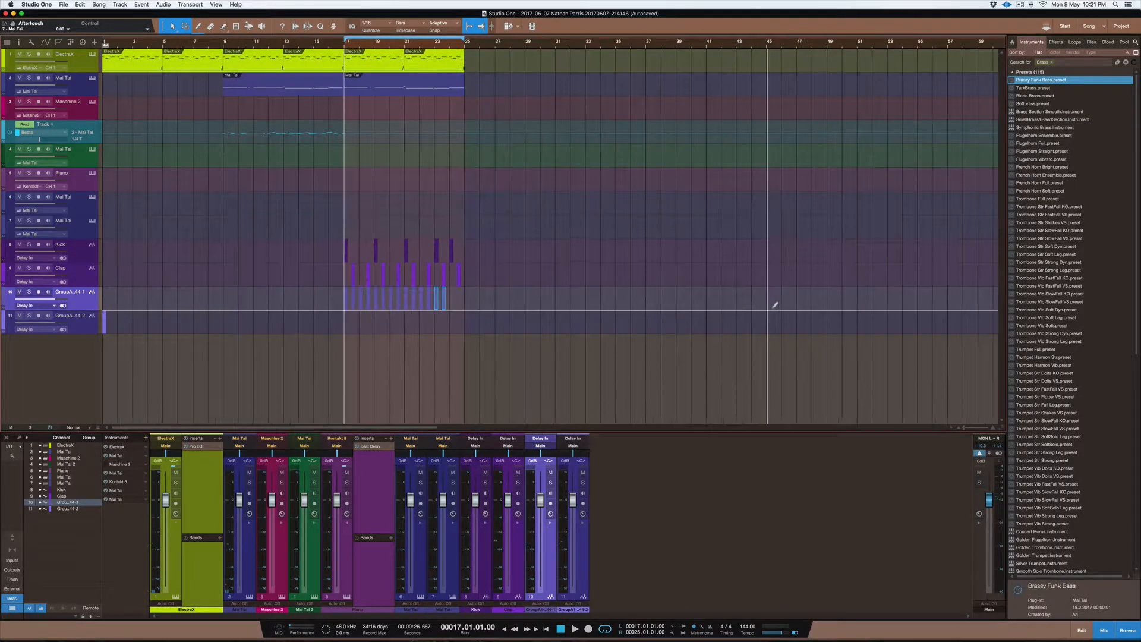
key(space)
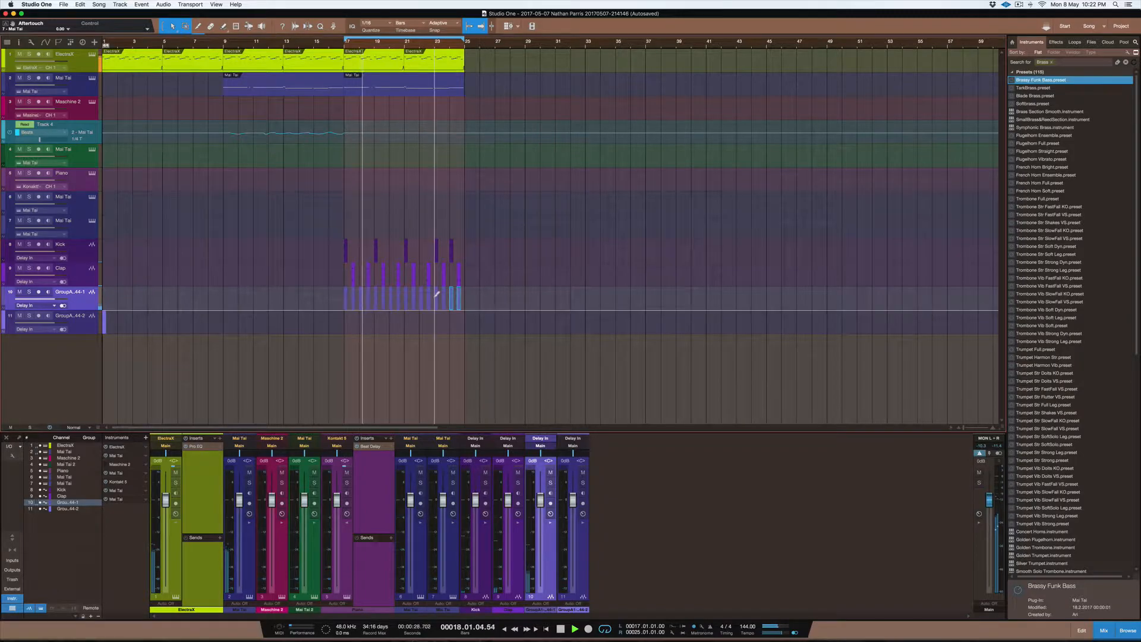
Select all the clips on track 10 between bars 17 and 25 and trim them to half their length
scroll(433, 297, up, 3)
scroll(436, 294, left, 5)
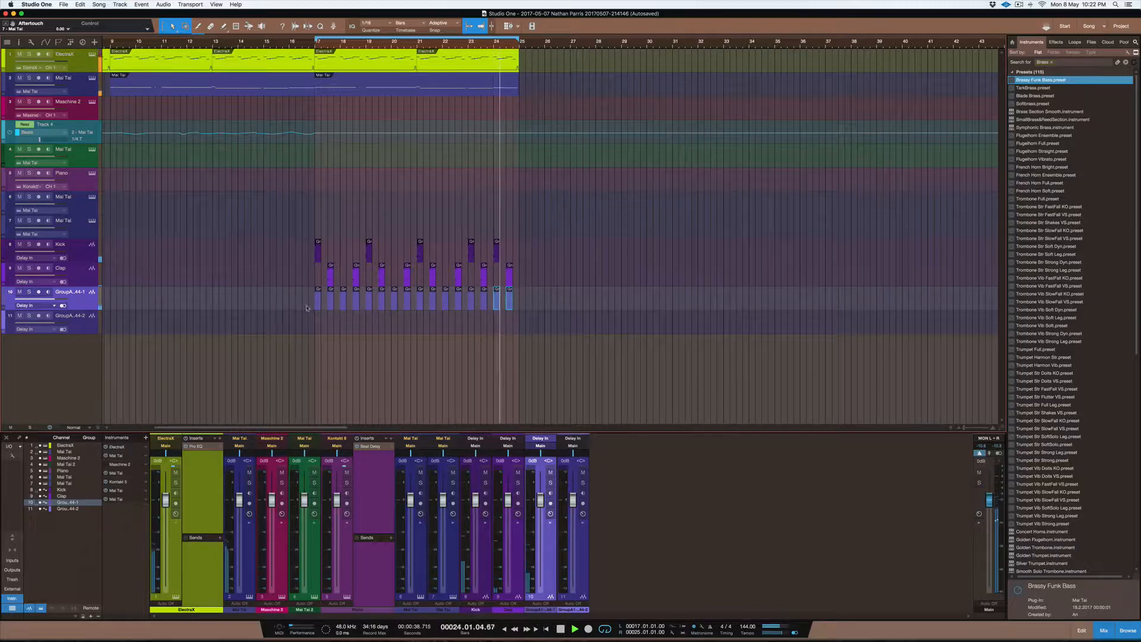
scroll(325, 307, down, 3)
scroll(325, 307, up, 6)
scroll(325, 307, up, 4)
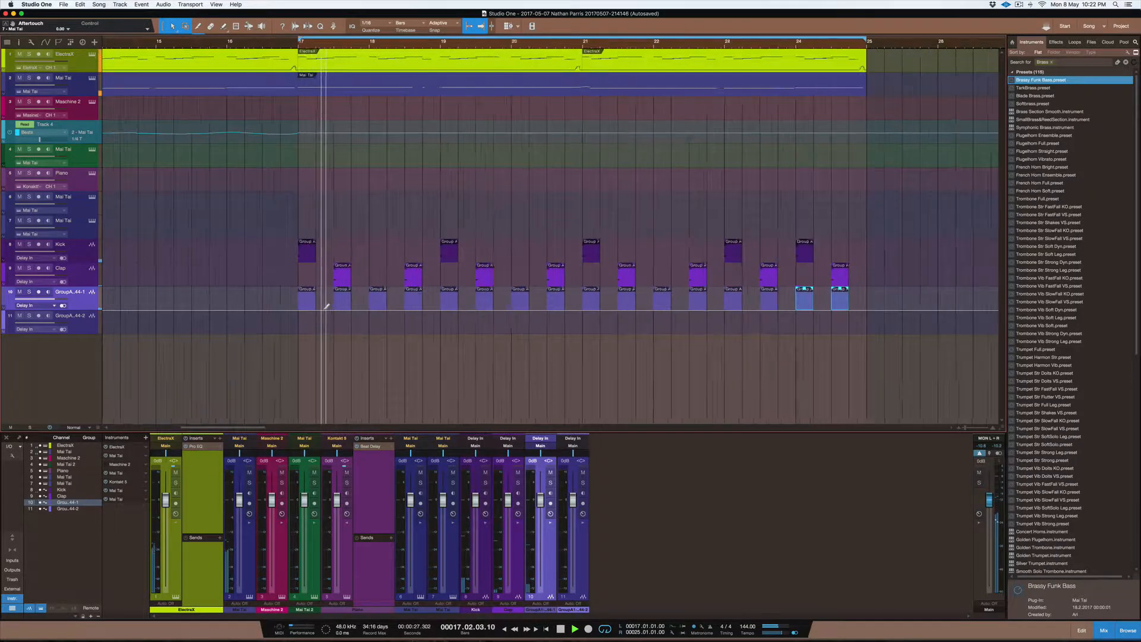
scroll(502, 313, down, 2)
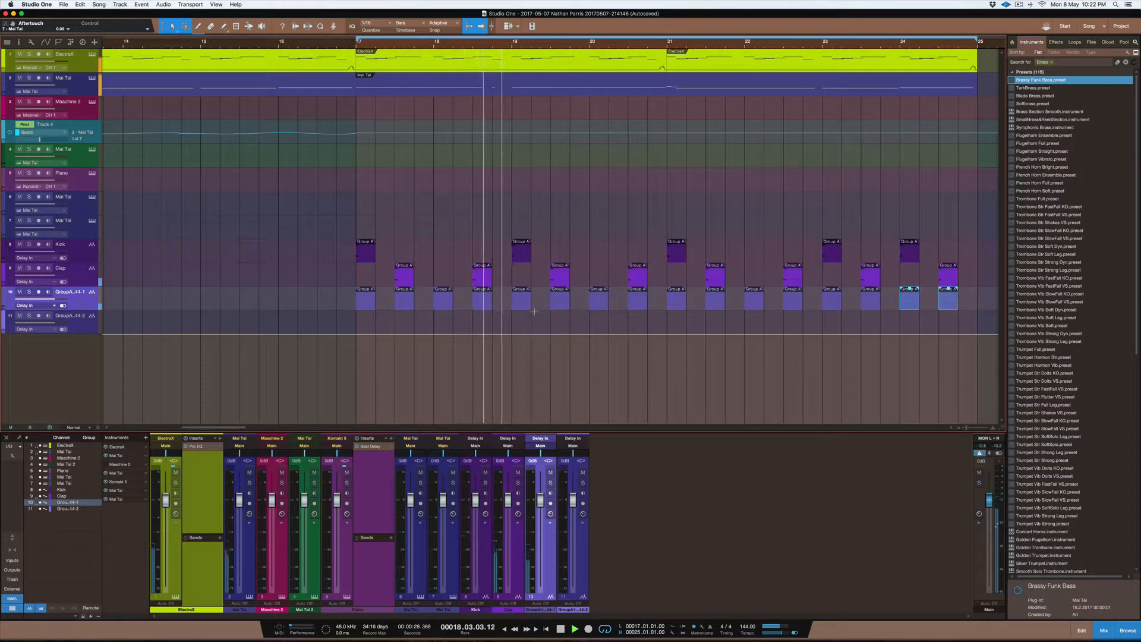
drag(803, 297, 373, 298)
click(374, 299)
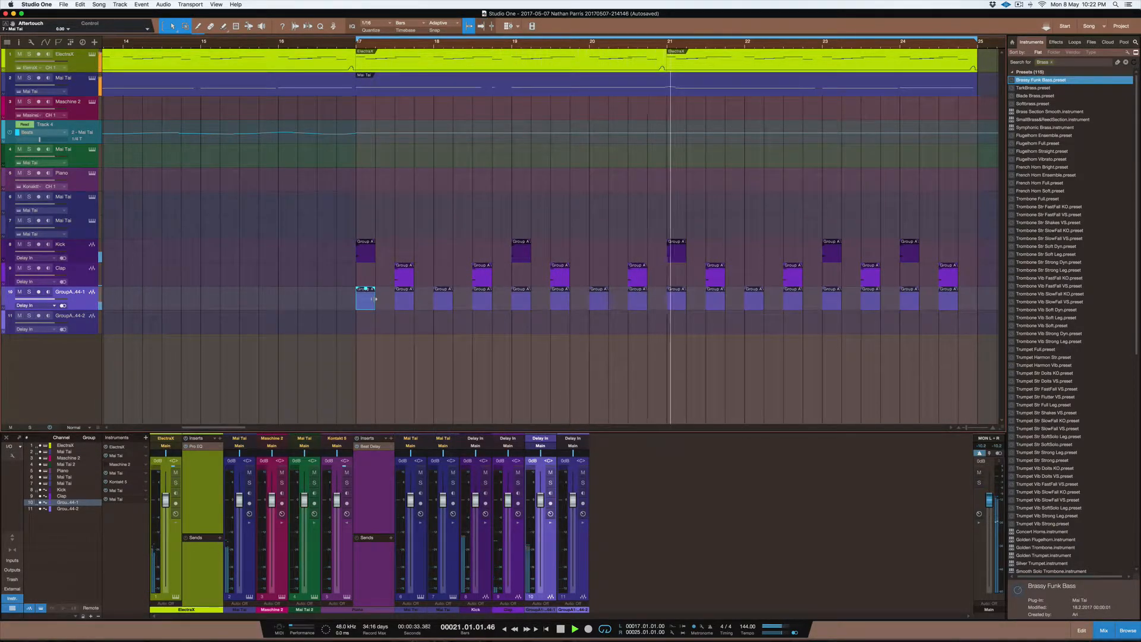
mouse_move(347, 297)
mouse_down()
mouse_move(986, 302)
mouse_move(947, 300)
mouse_up()
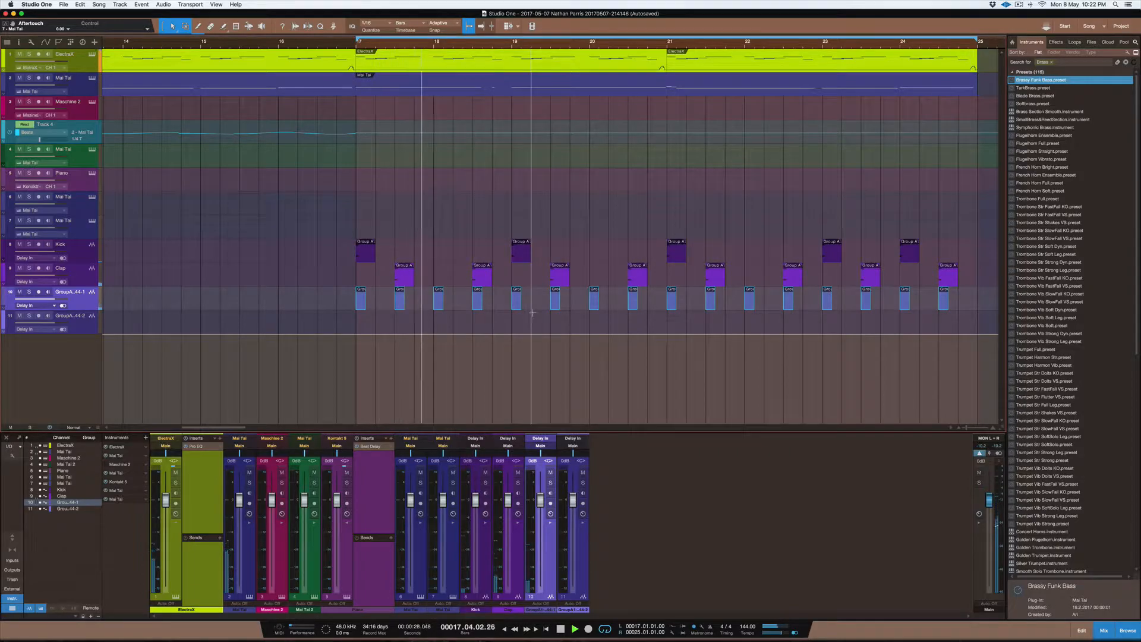
Try filling the end of bar 24 on track 10 with back-to-back copies of the last clip, and undo the copies
scroll(477, 309, down, 3)
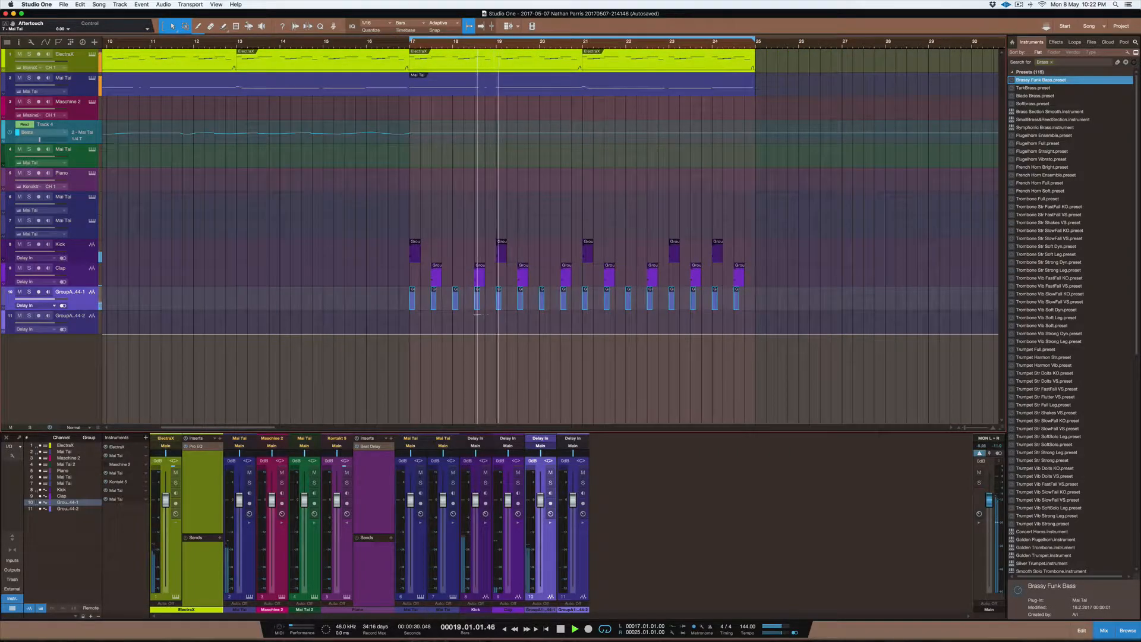
click(738, 300)
click(733, 322)
drag(737, 303, 753, 302)
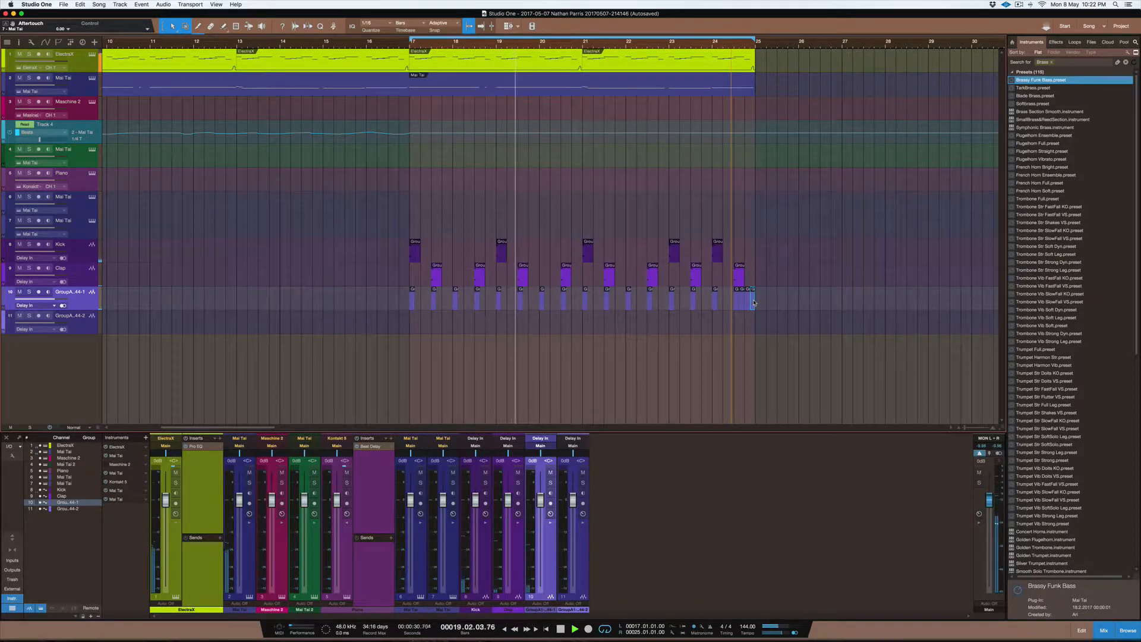
key(super+z)
key(super+z)
key(super+z)
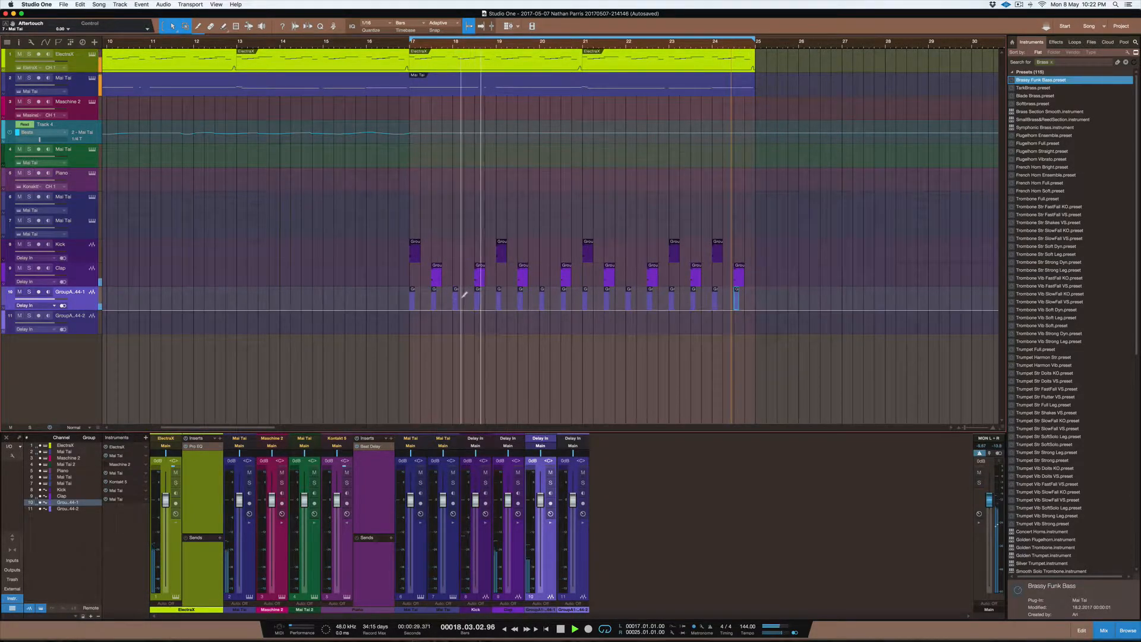
Set the quantize value to 1/32 and turn the track 10 clip at bar 18 into three back-to-back 1/32 hits
scroll(462, 297, up, 5)
scroll(463, 295, up, 4)
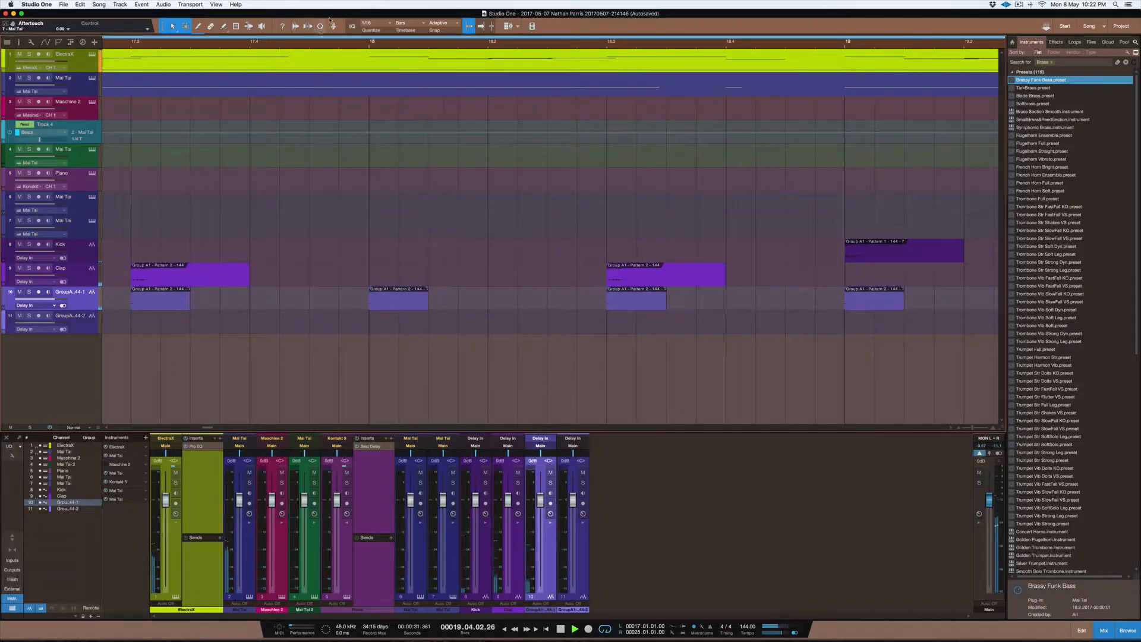
click(370, 24)
click(453, 36)
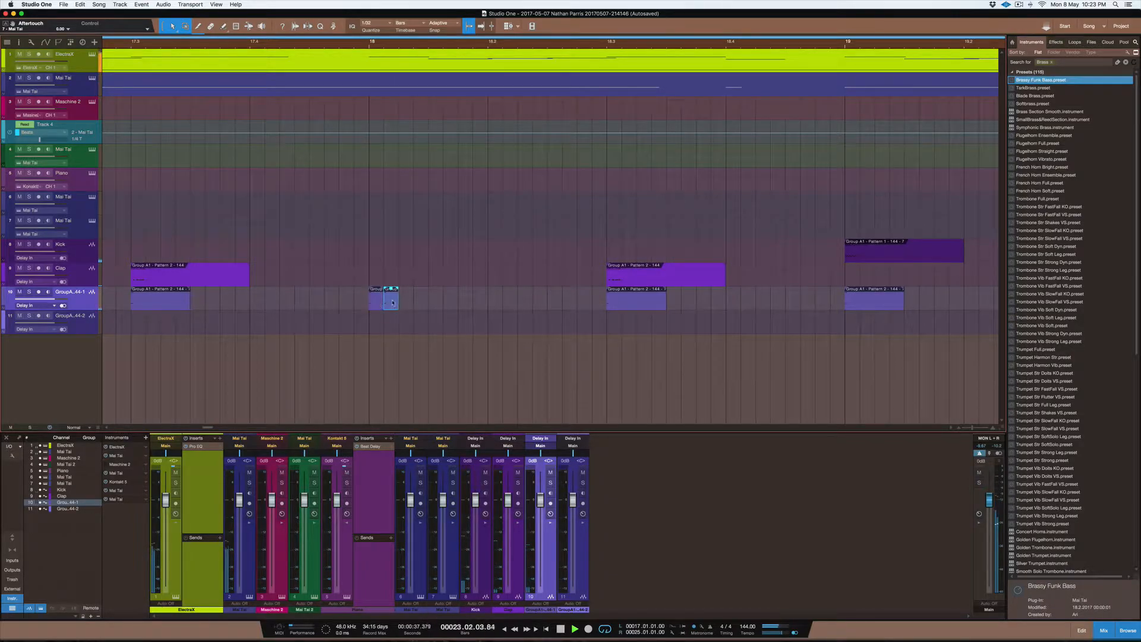
key(ctrl+z)
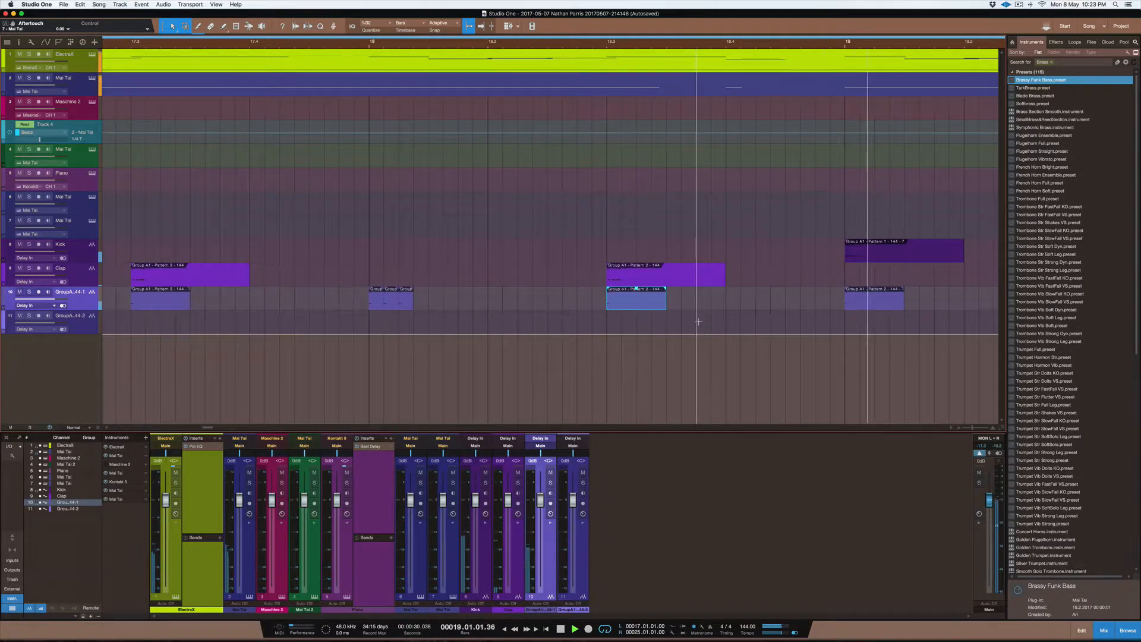
Turn the track 10 clip at bar 22 into a fast roll of short back-to-back hits
scroll(698, 322, down, 2)
scroll(702, 317, down, 4)
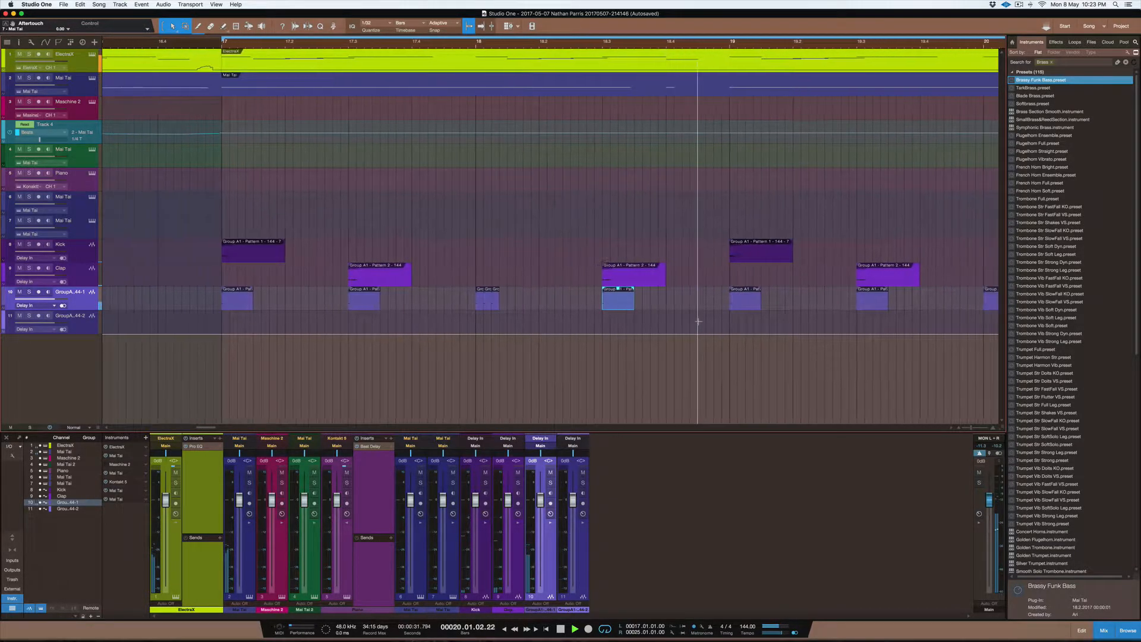
scroll(698, 321, right, 3)
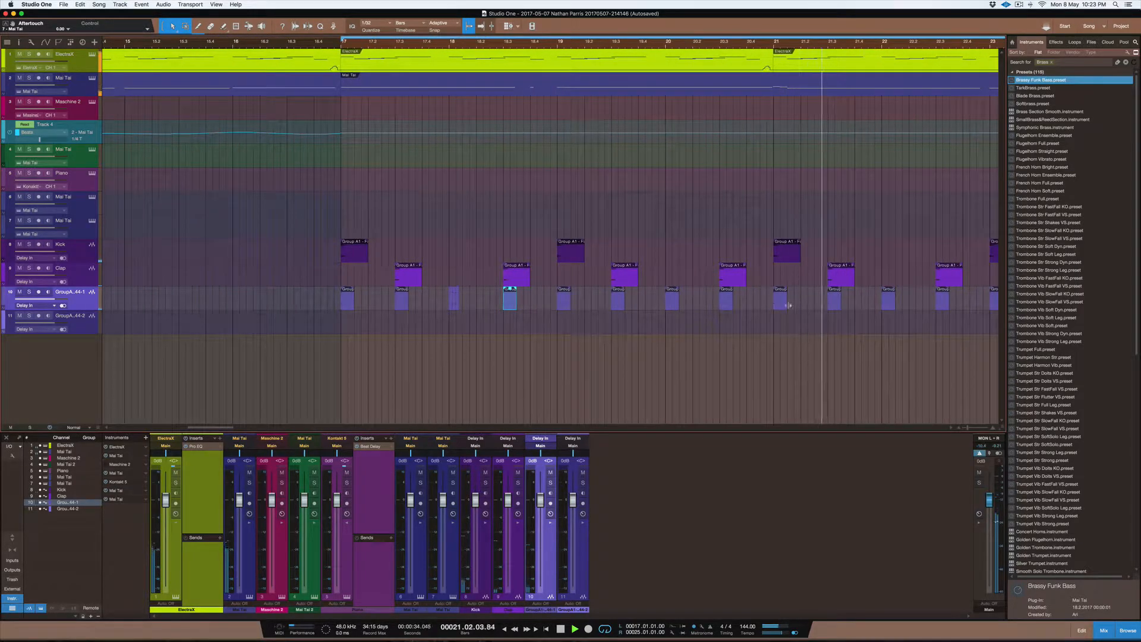
drag(896, 299, 889, 299)
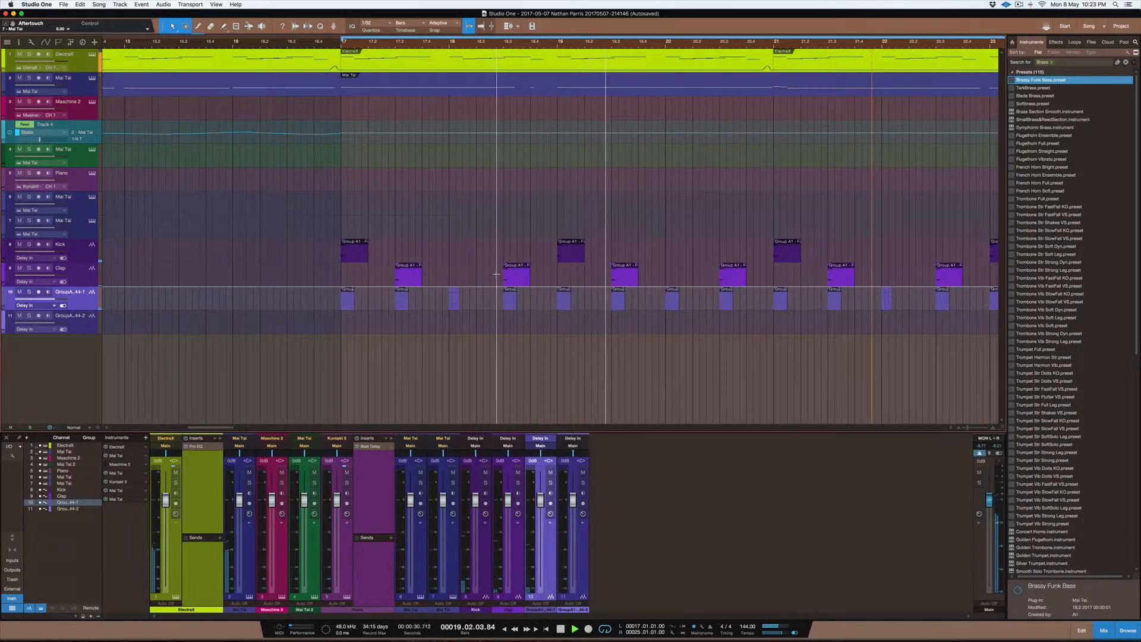
Trim the track 10 clip at bar 24 to a 1/32 hit and repeat it as a short roll
scroll(544, 282, down, 1)
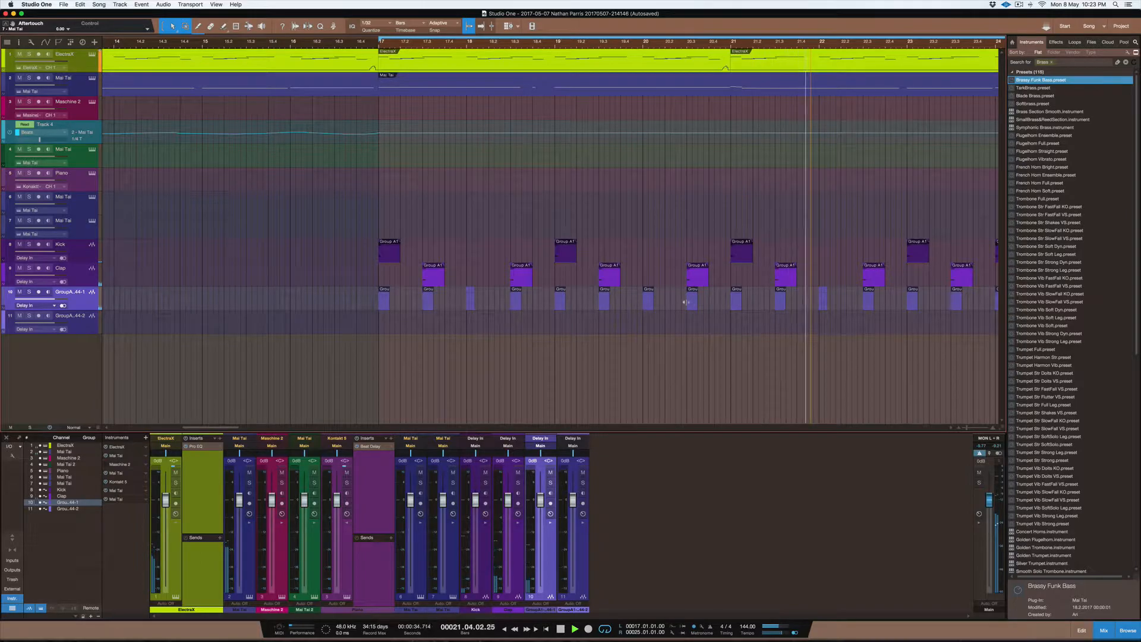
scroll(676, 285, down, 1)
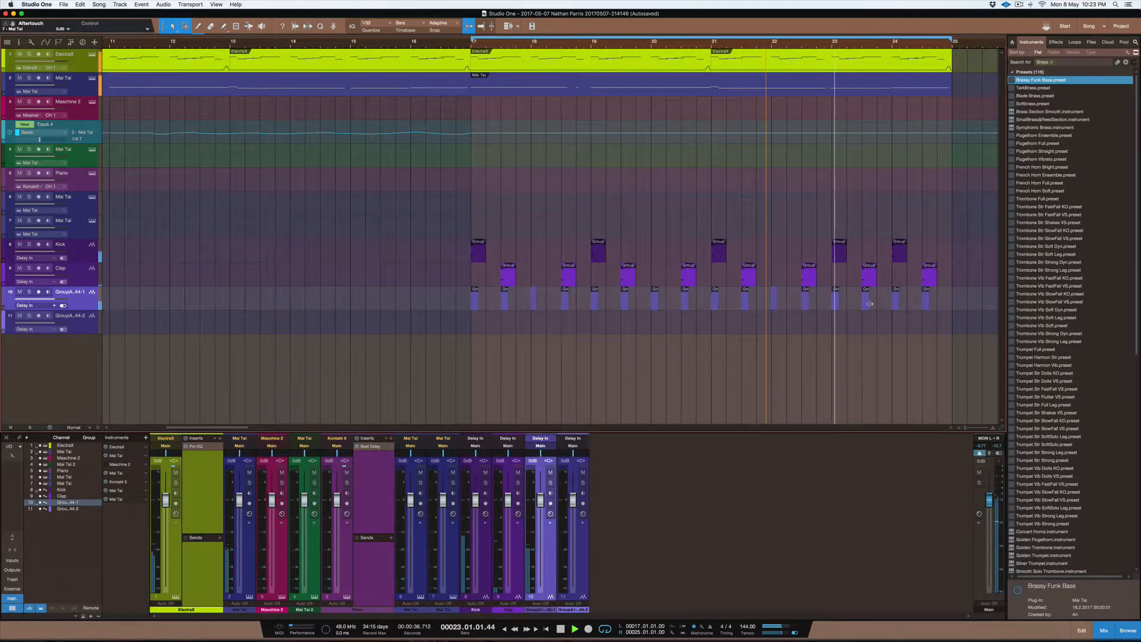
click(896, 300)
drag(898, 301, 894, 302)
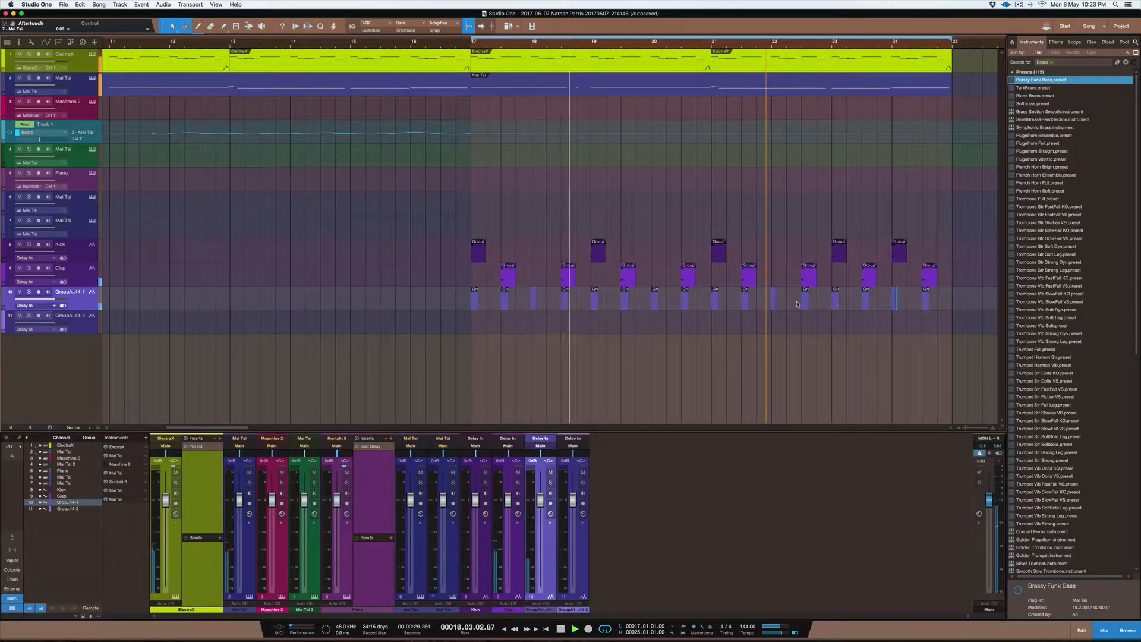
Save the song
scroll(797, 300, down, 1)
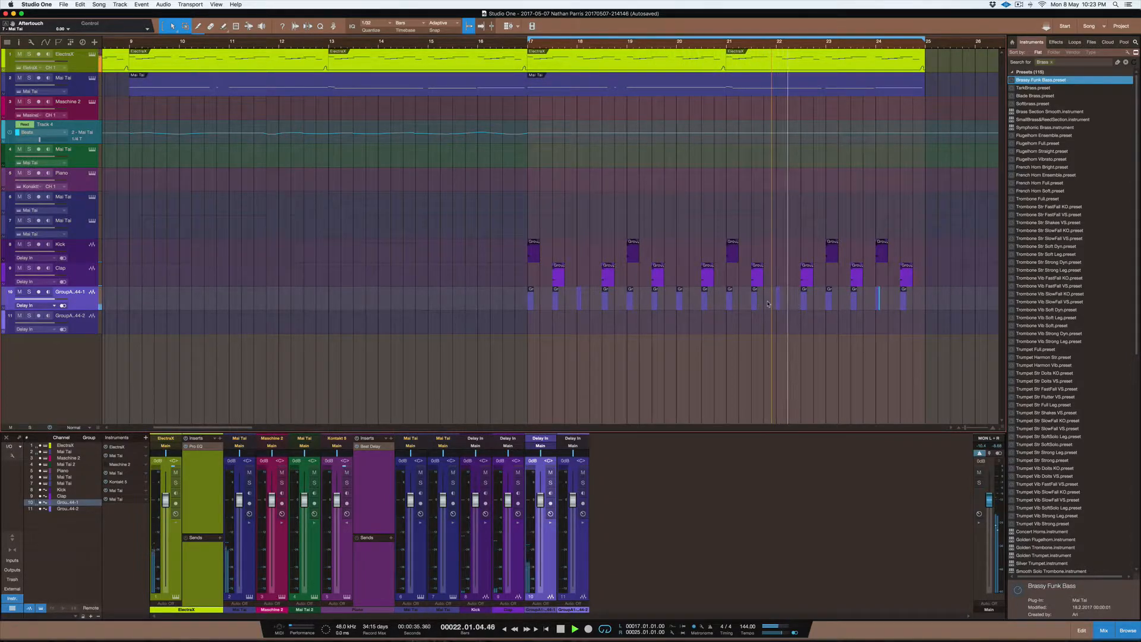
key(super+s)
click(657, 214)
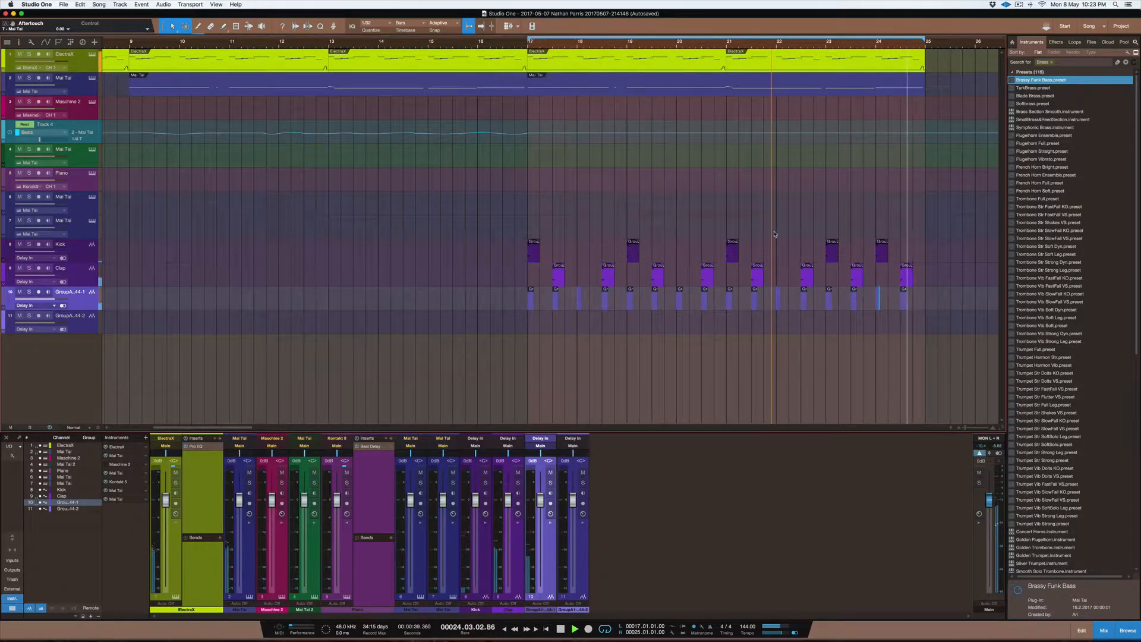
key(ctrl+Up)
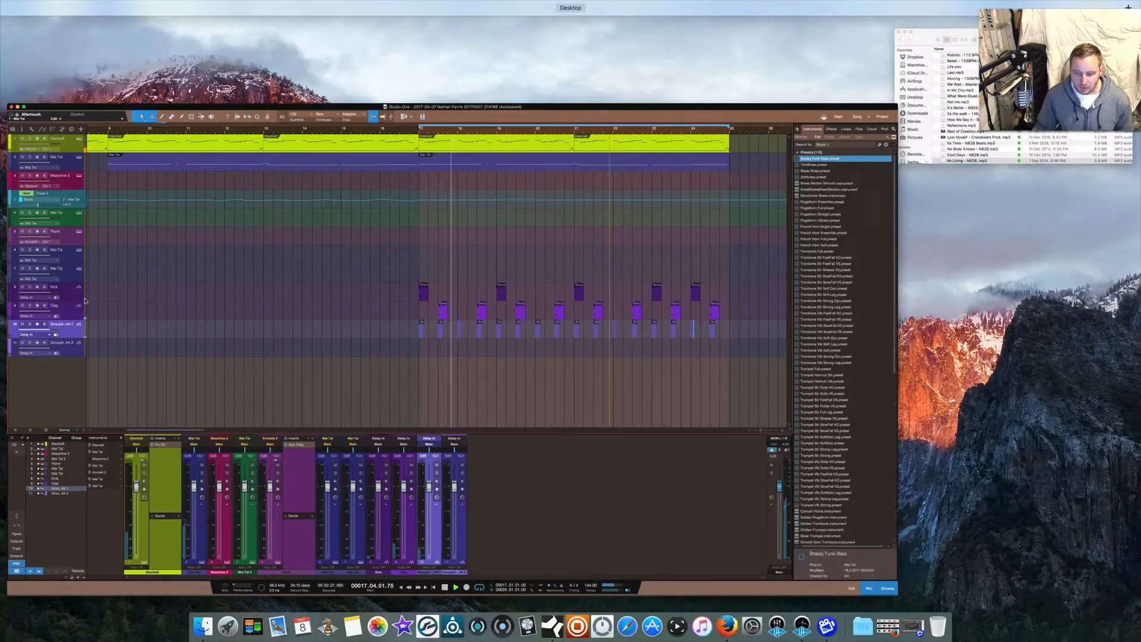
click(127, 277)
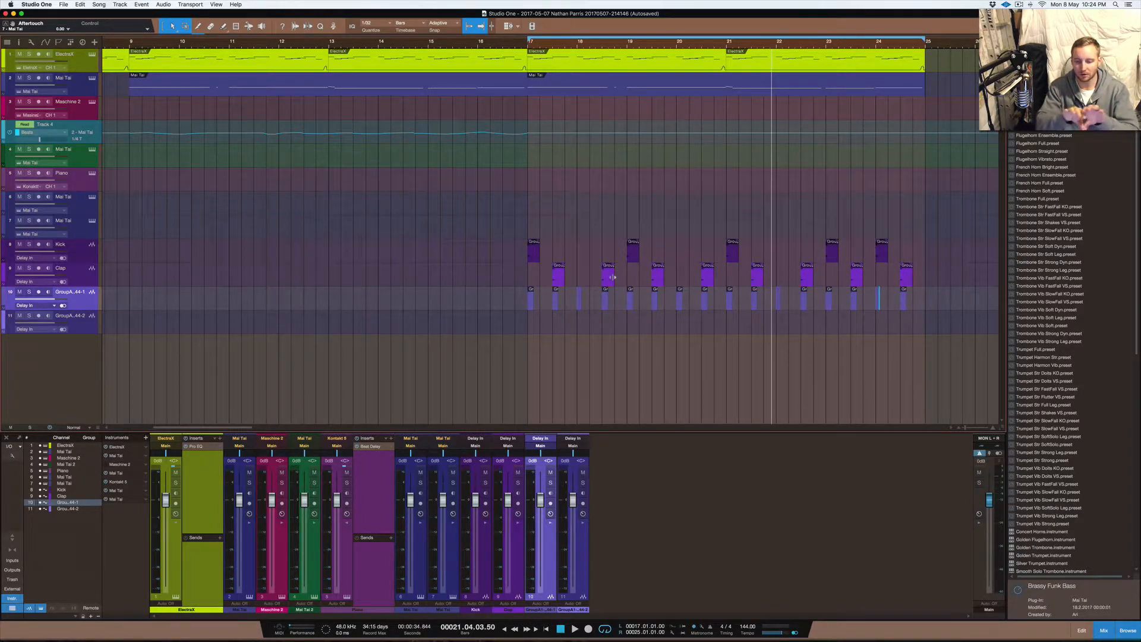
Select the Mai Tai instrument on track 7 and play the arrangement from the start of bar 17
key(w)
key(w)
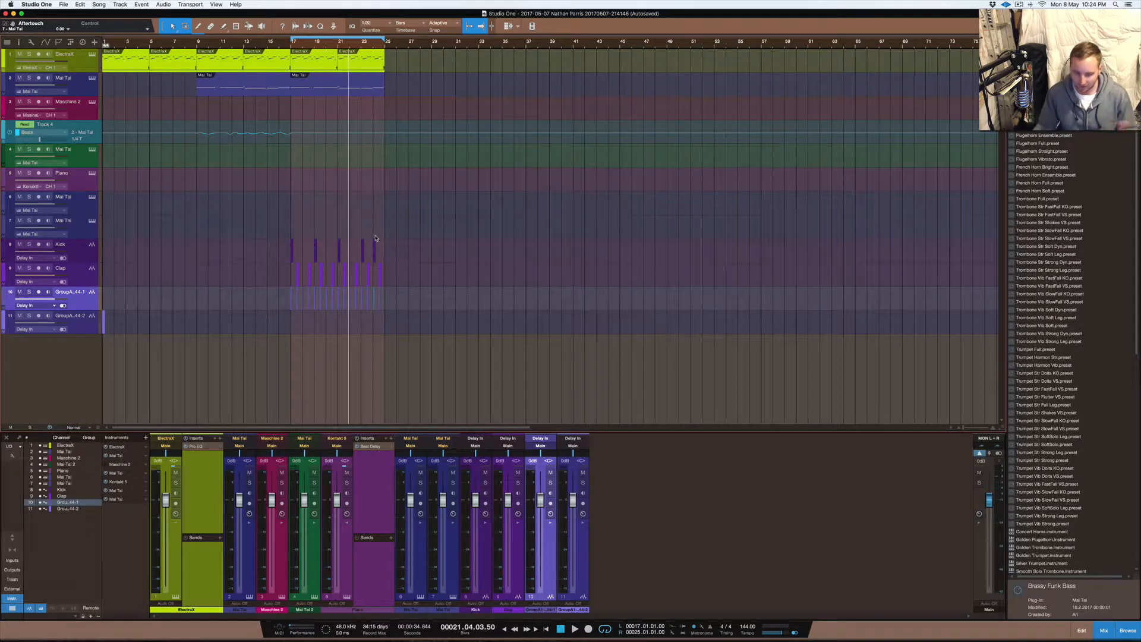
key(e)
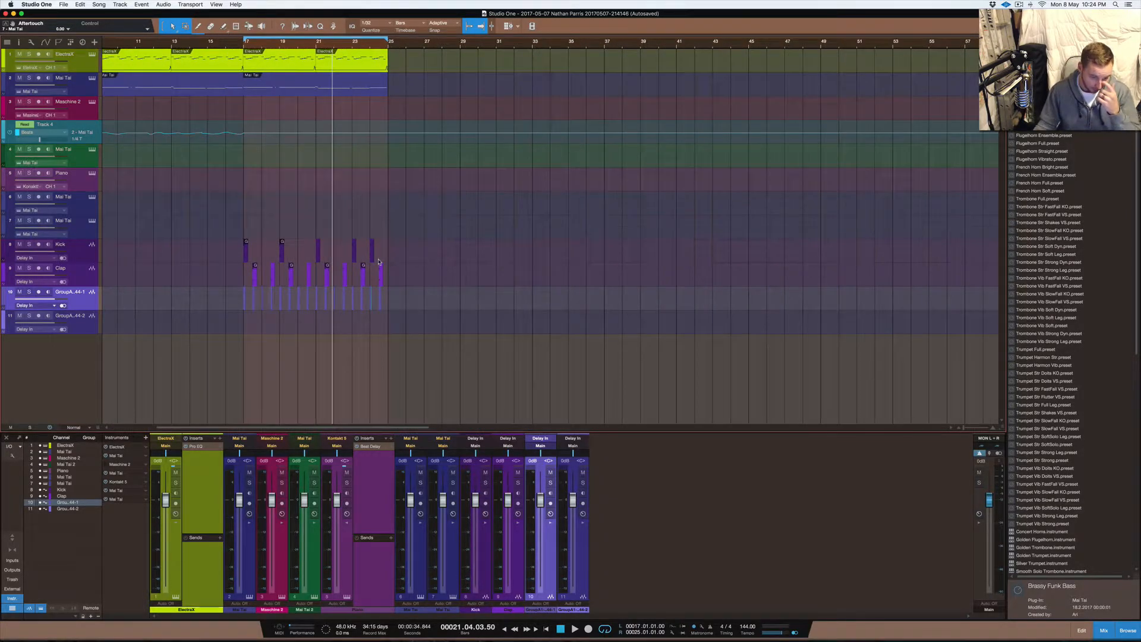
scroll(378, 262, left, 5)
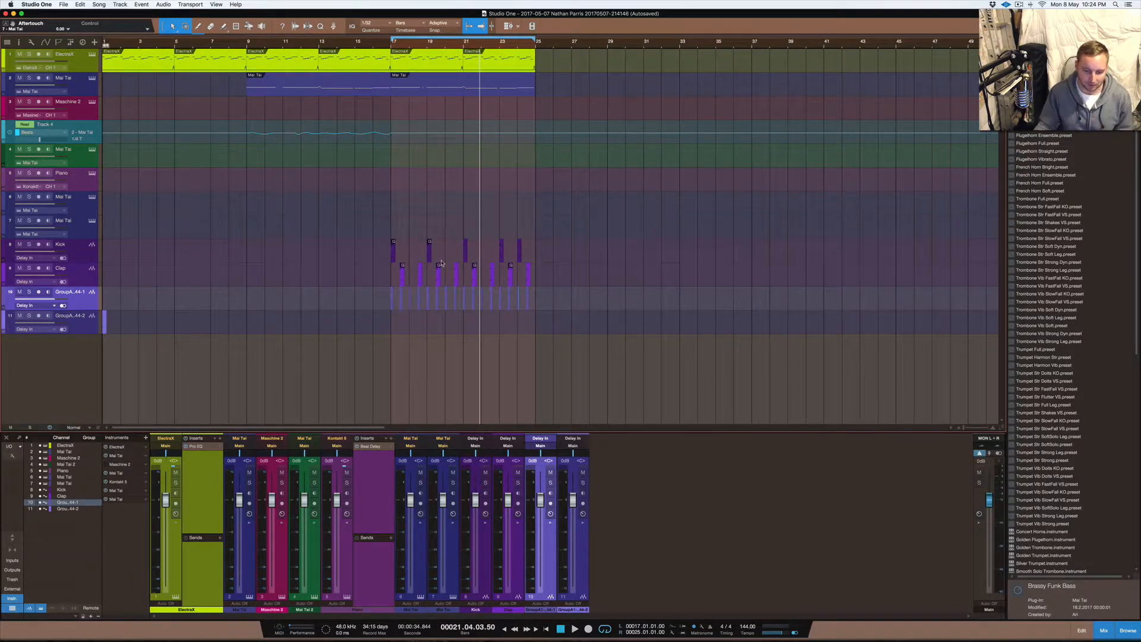
click(76, 229)
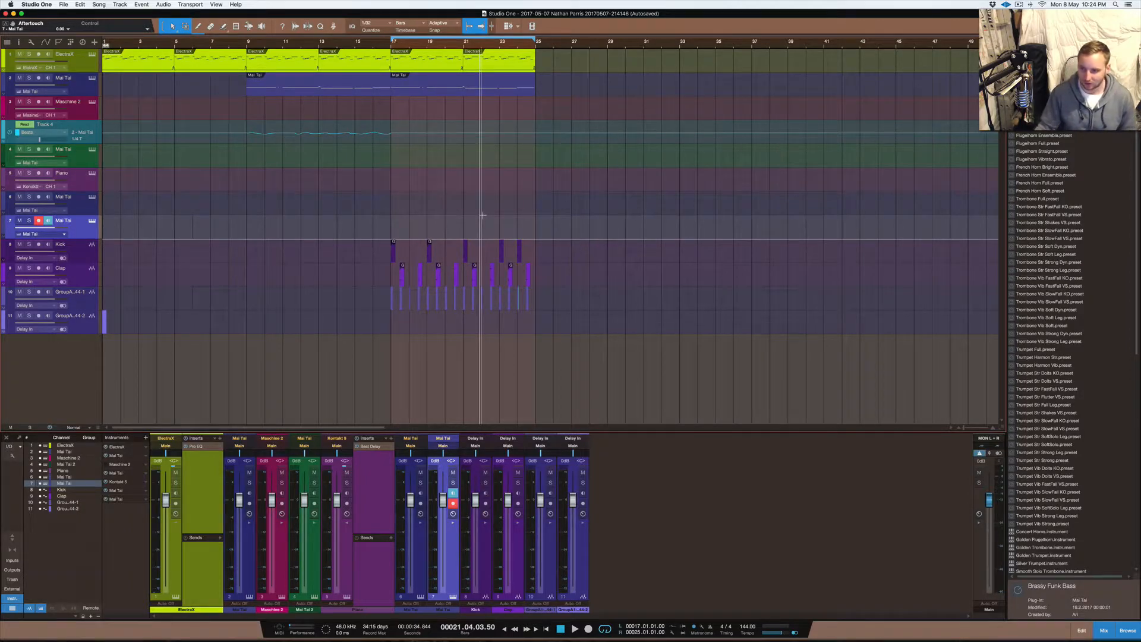
click(390, 46)
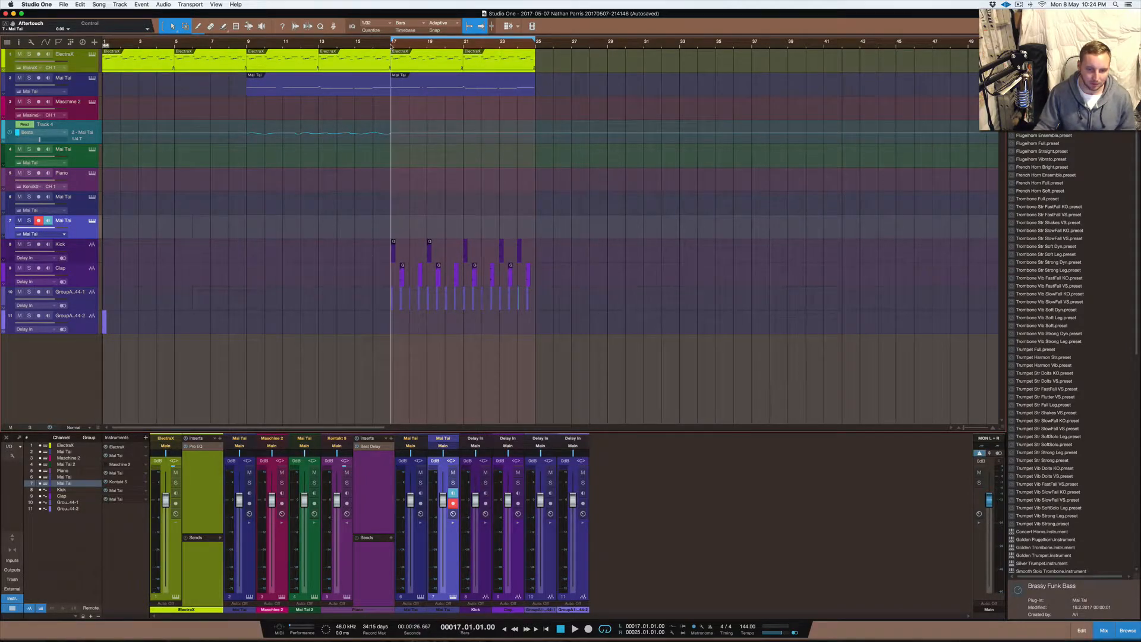
key(space)
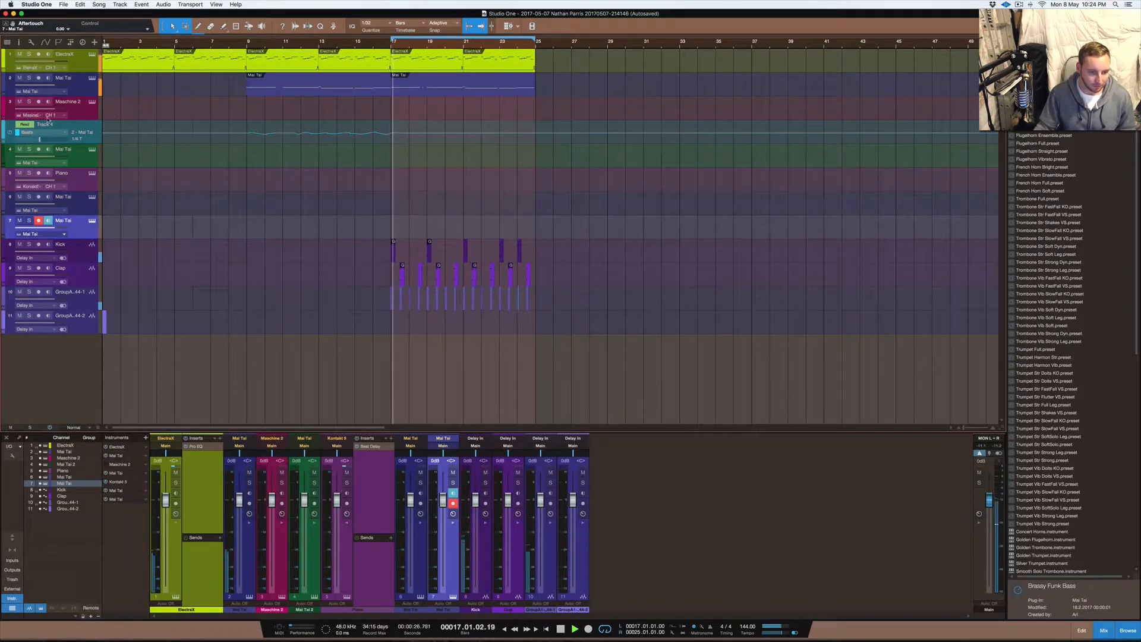
Arm the Piano track instead of track 7 and record a chord part over bars 17 to 25
click(82, 326)
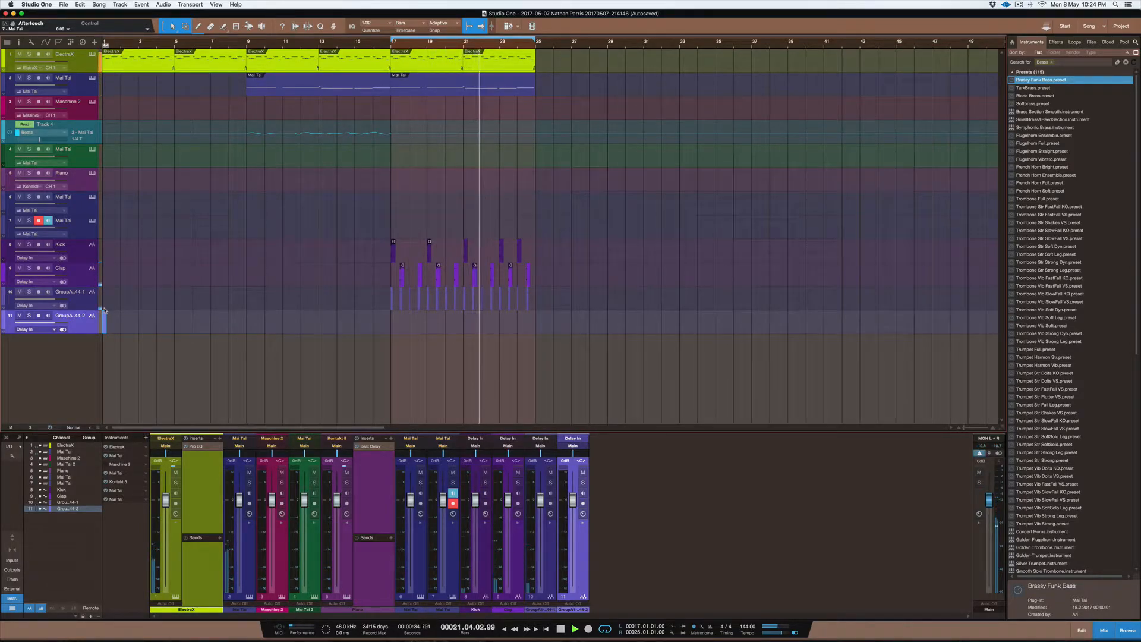
click(452, 503)
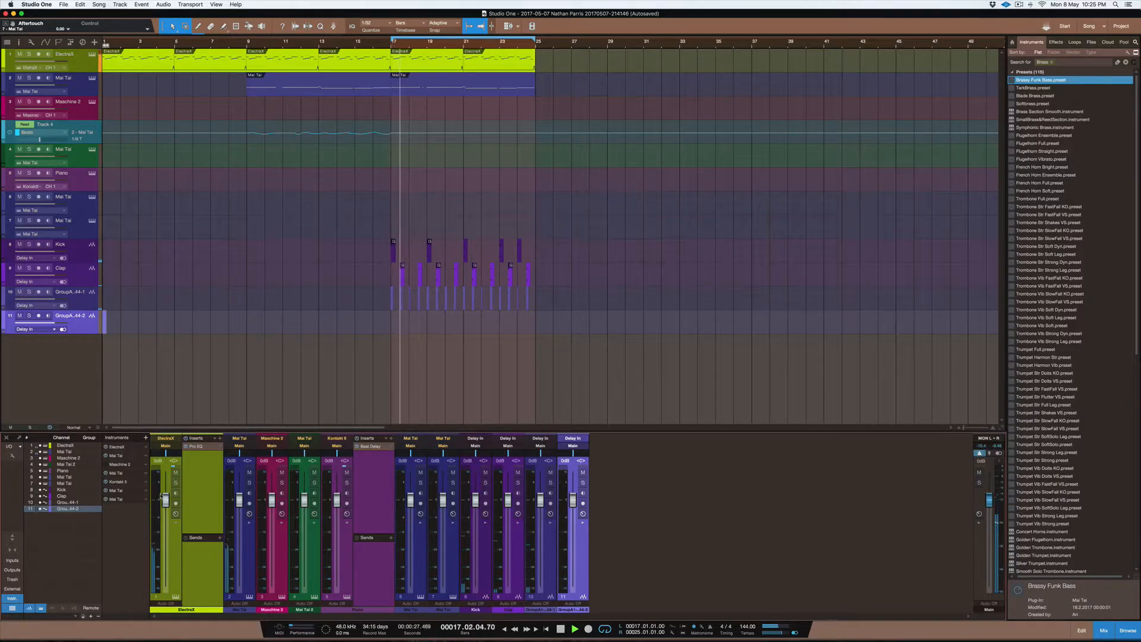
click(79, 157)
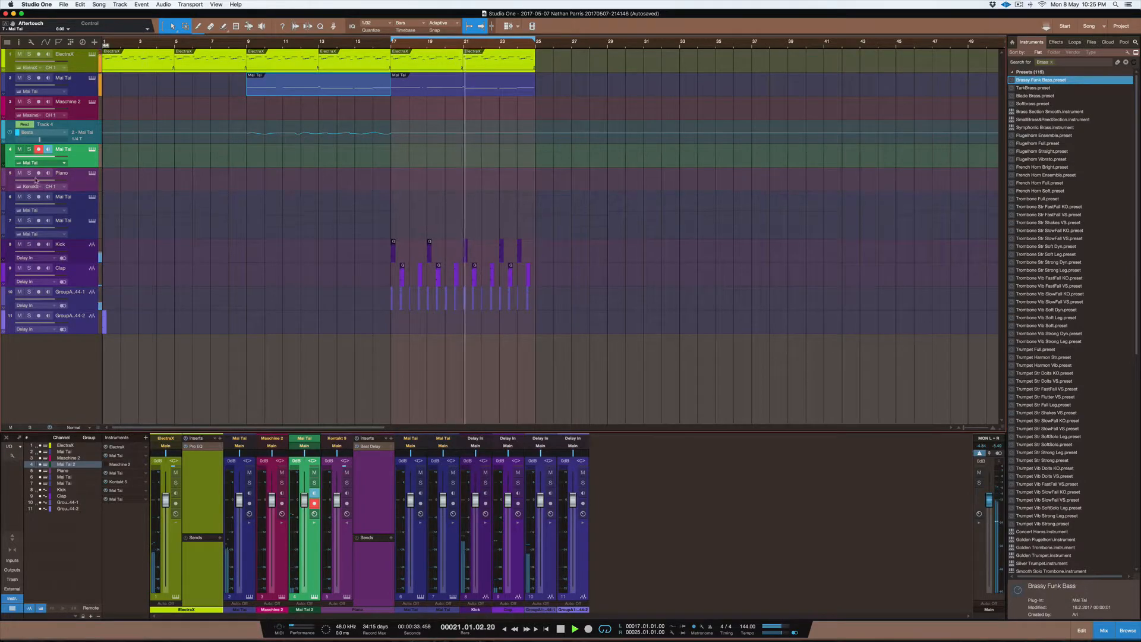
click(76, 184)
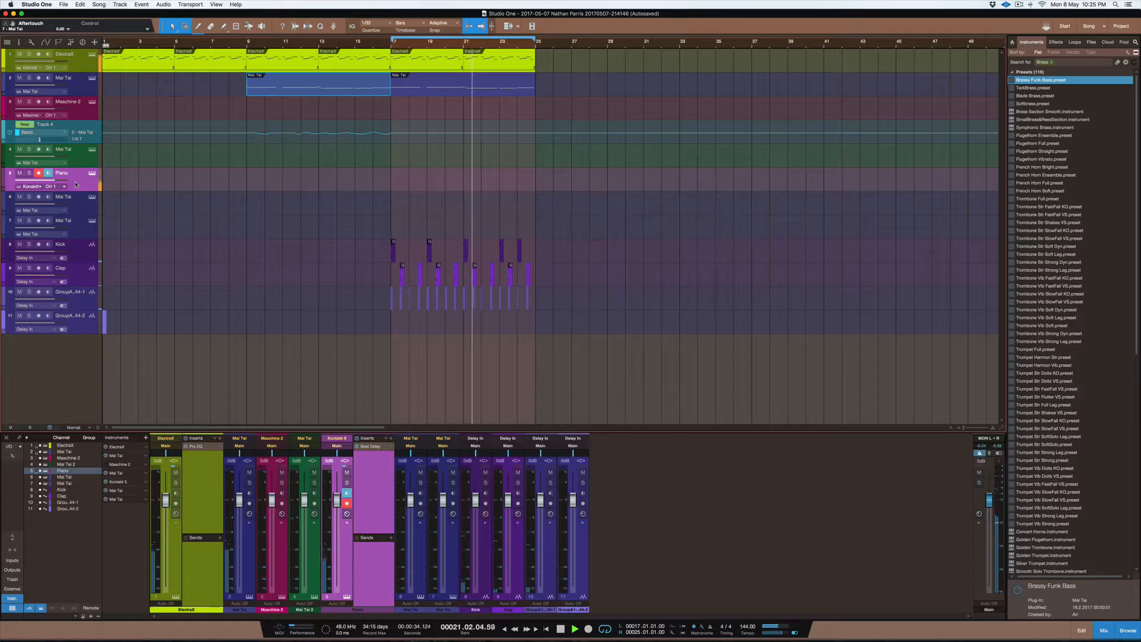
key(KP_Multiply)
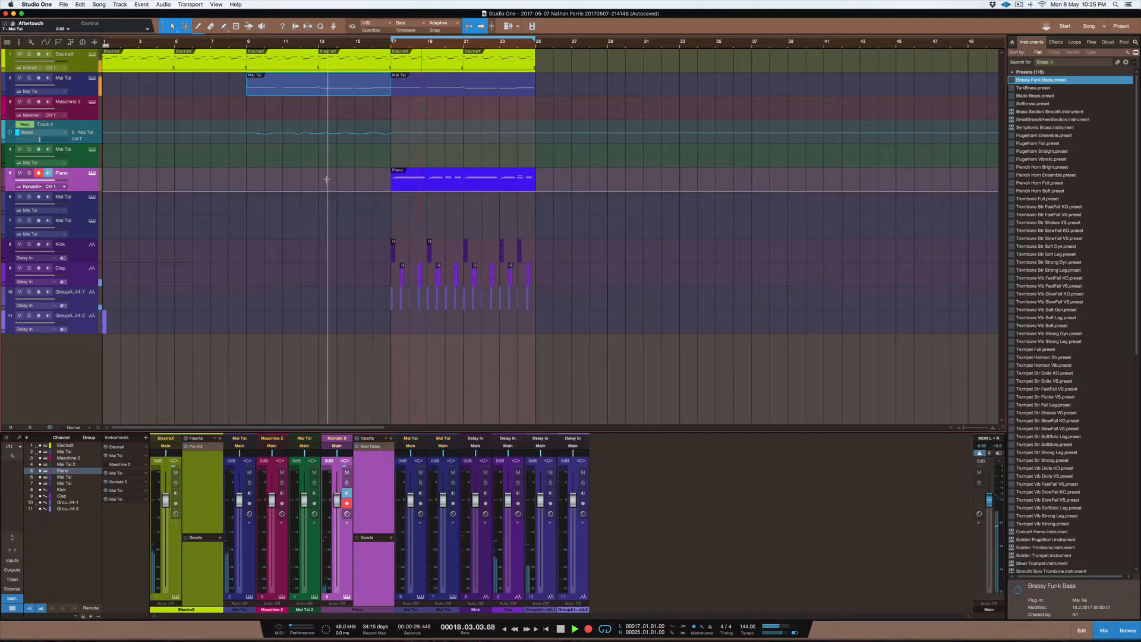
key(space)
key(space)
Open the recorded Piano clip for note editing and delete the duplicate C5, D#4 and C4 notes at bar 24
double_click(515, 183)
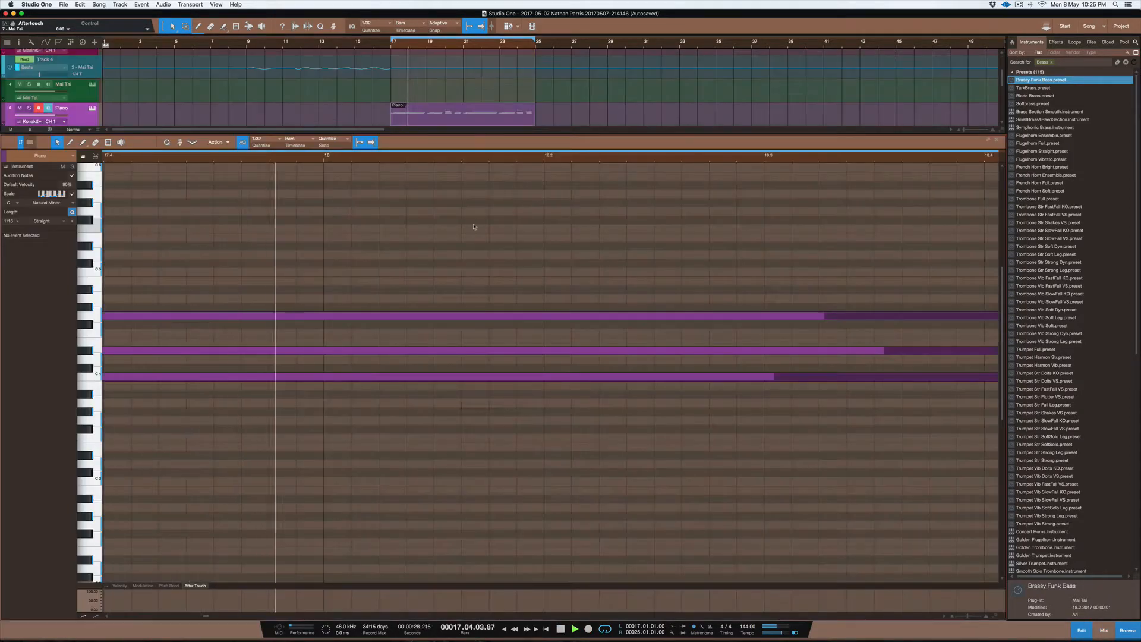
scroll(514, 252, down, 4)
scroll(513, 254, right, 2)
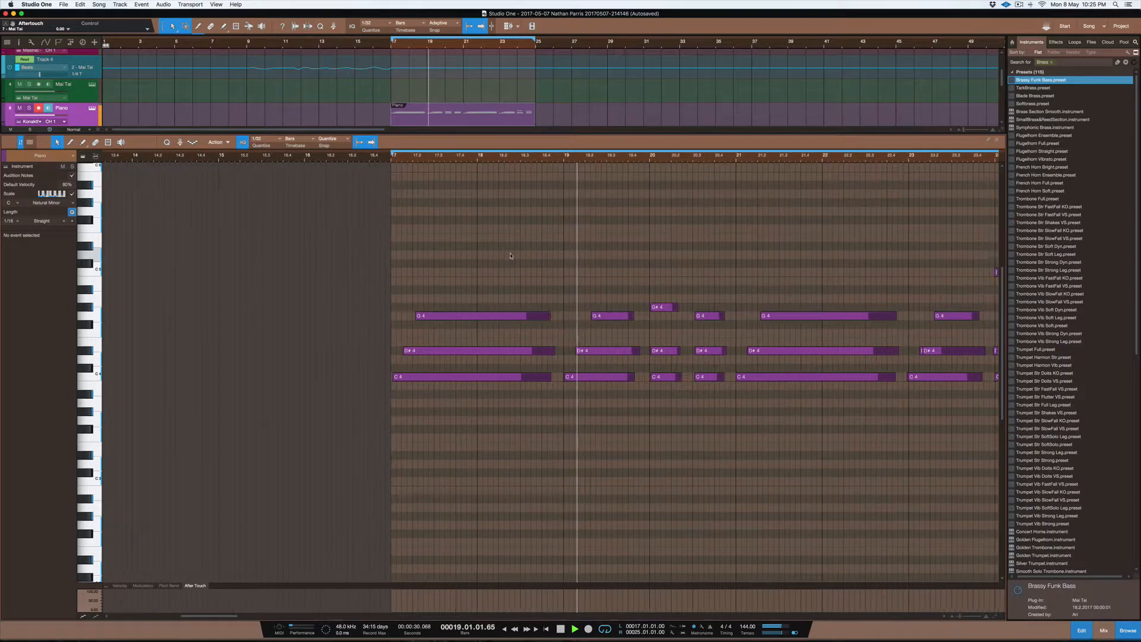
scroll(514, 252, down, 1)
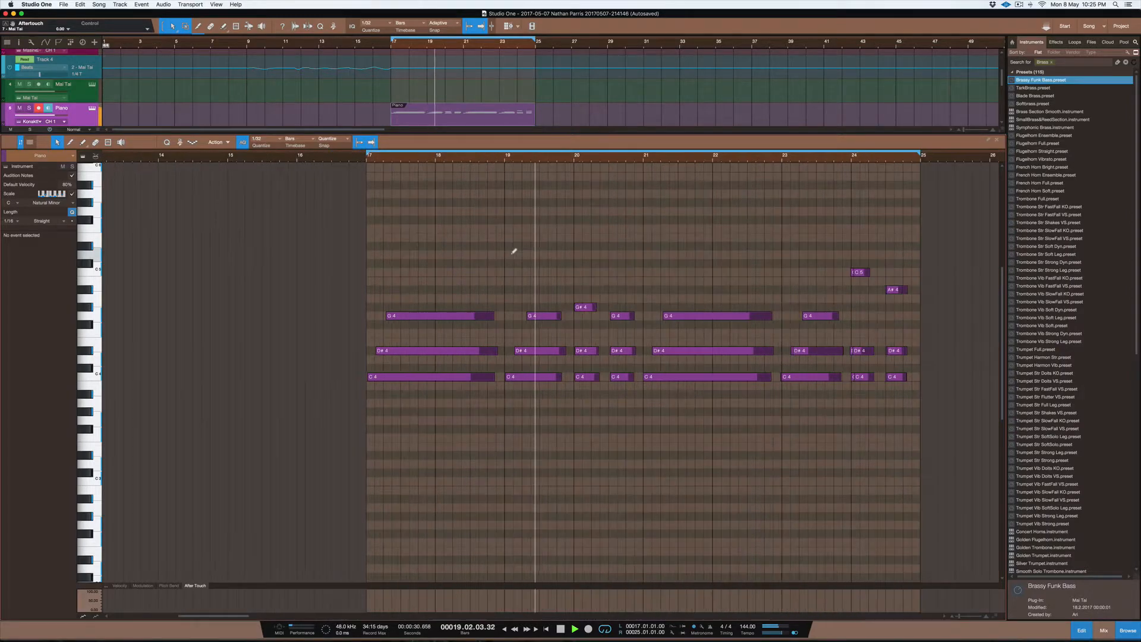
click(862, 274)
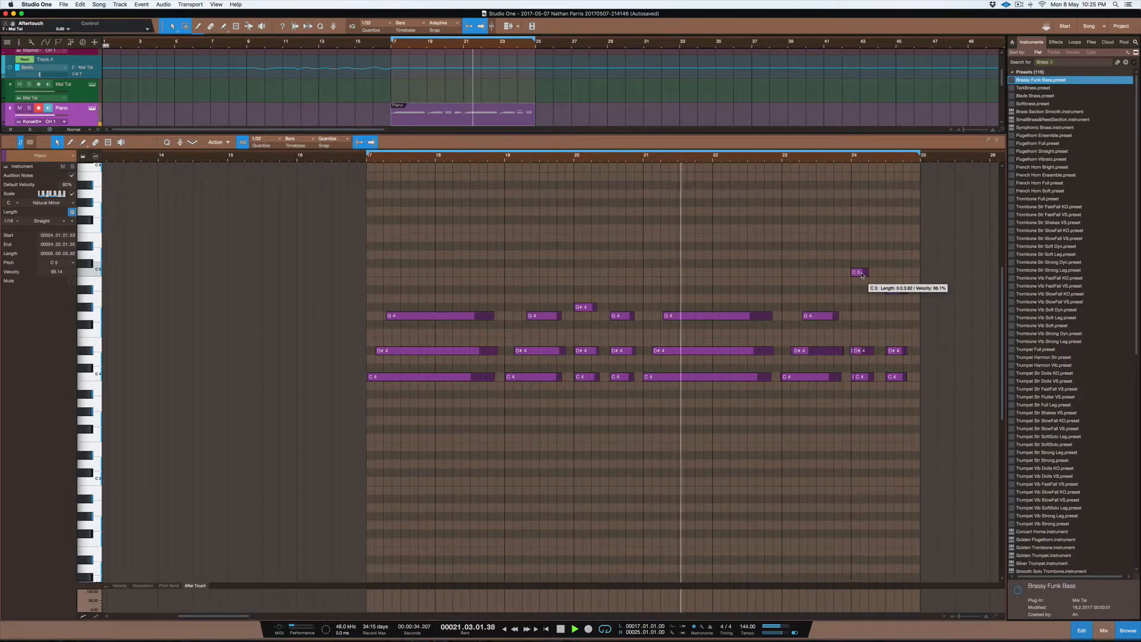
click(863, 377)
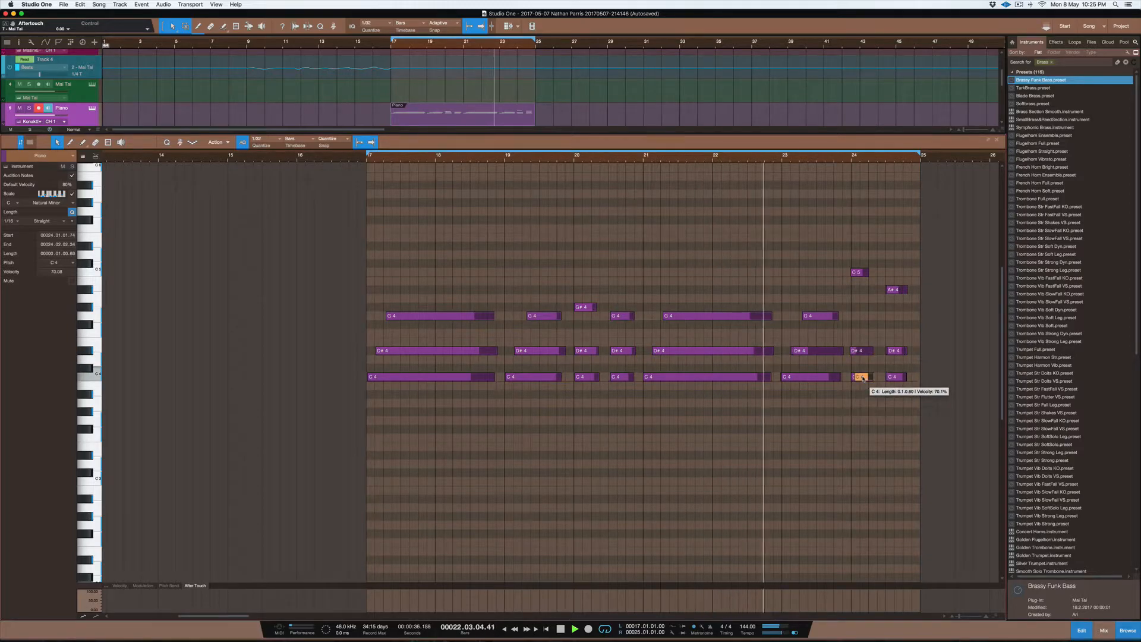
click(857, 272)
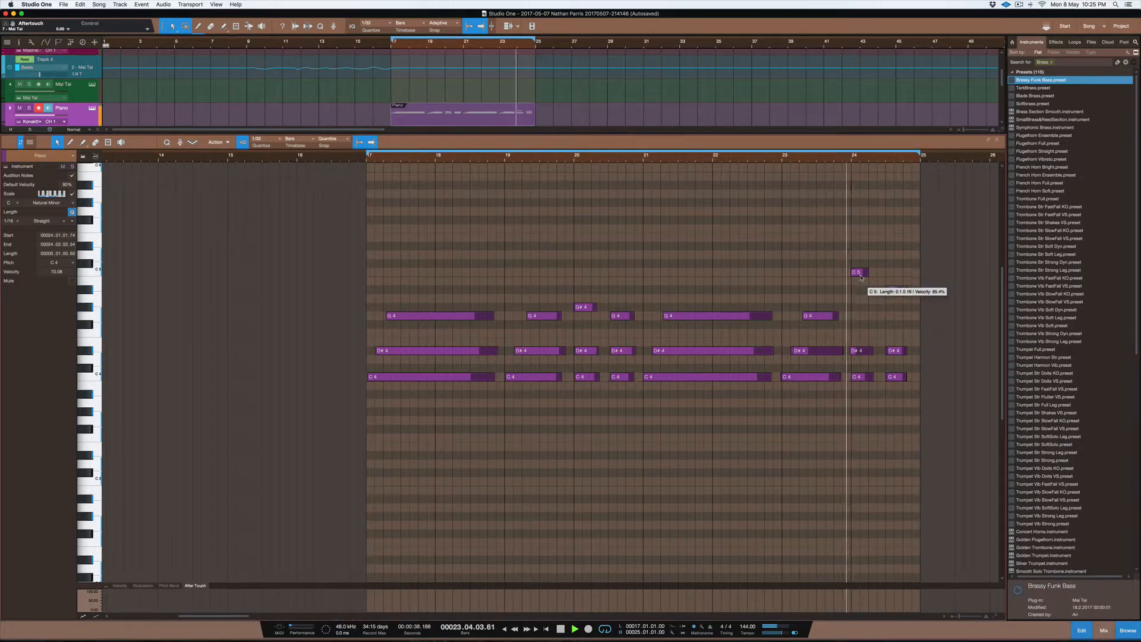
Show the note velocities and raise the velocity of the quiet D#4 note at bar 24
click(120, 586)
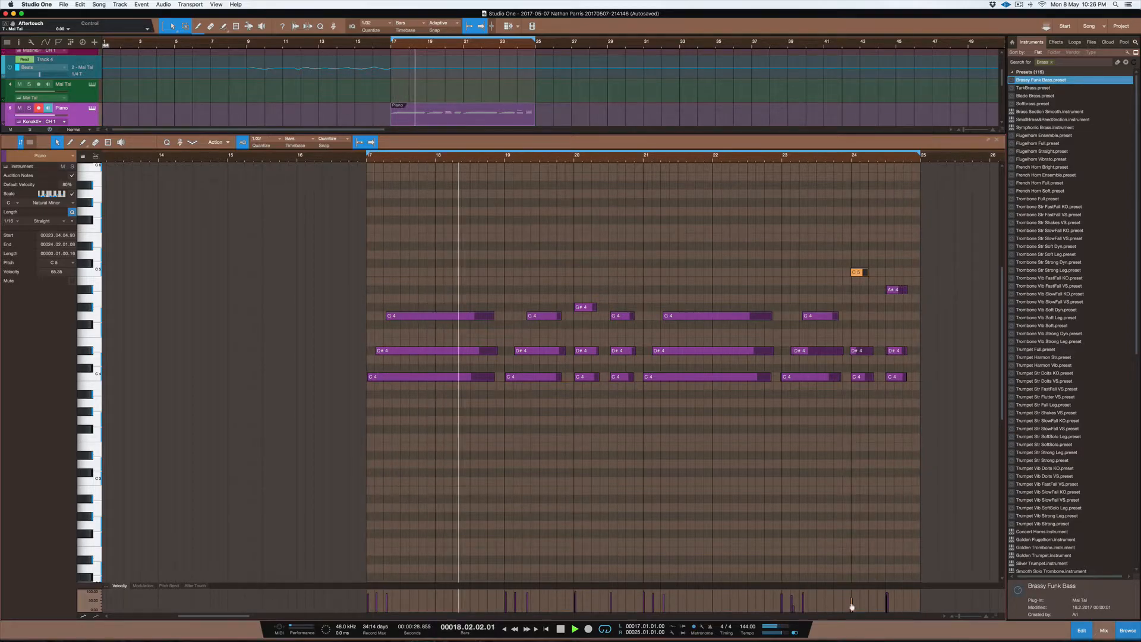
click(865, 352)
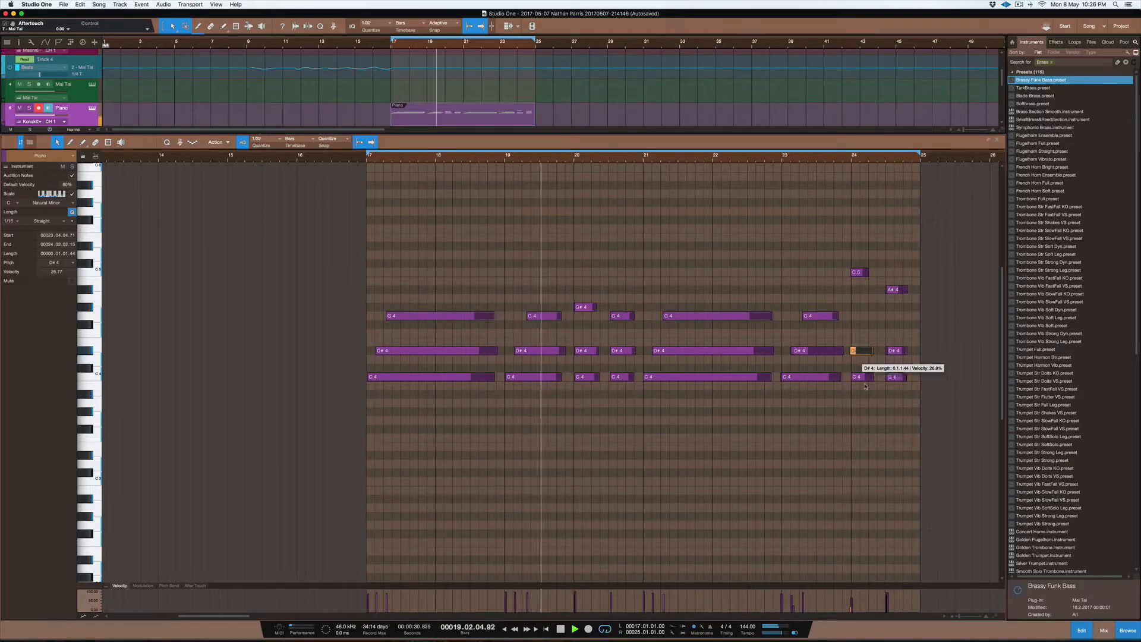
drag(850, 611, 858, 600)
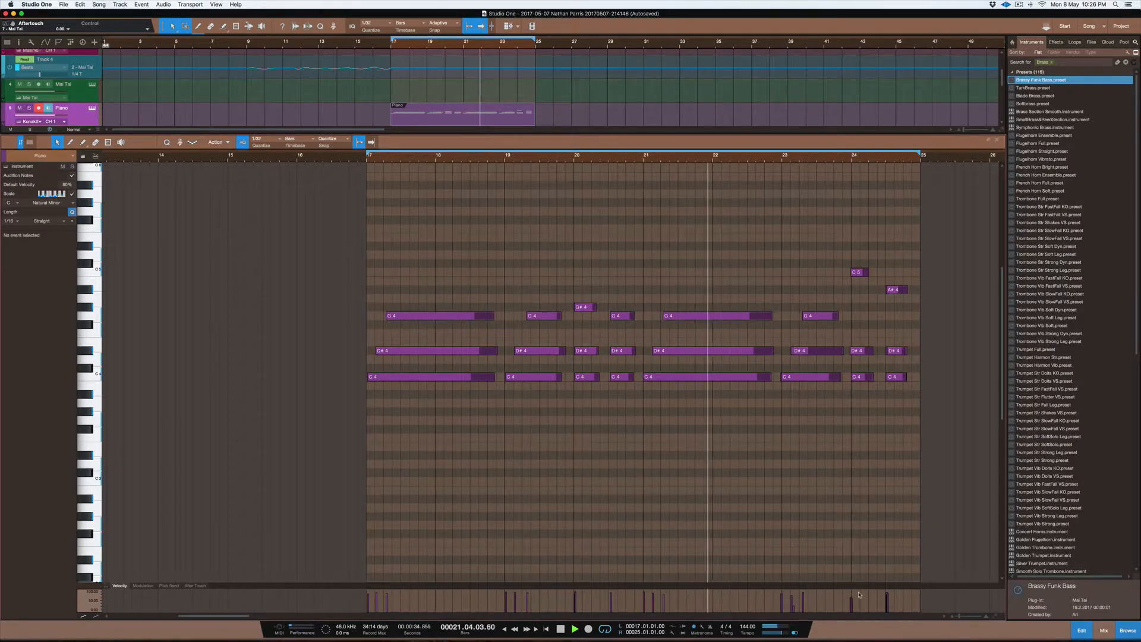
click(795, 493)
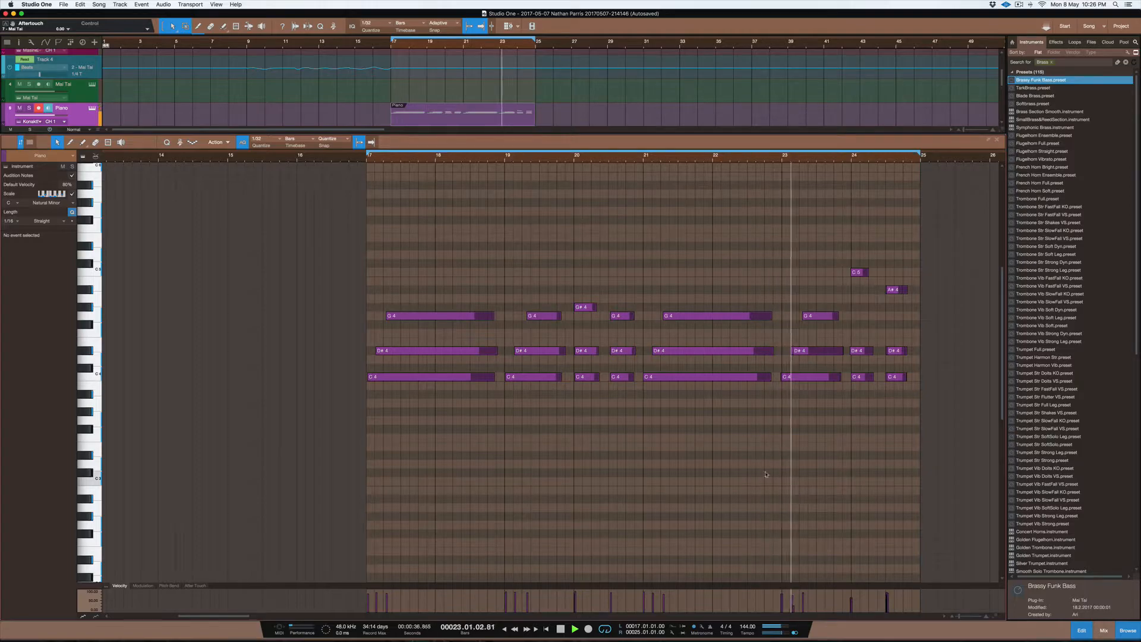
Add a one-beat G4 note to the piano chord at the start of bar 24
click(854, 308)
drag(855, 307, 869, 316)
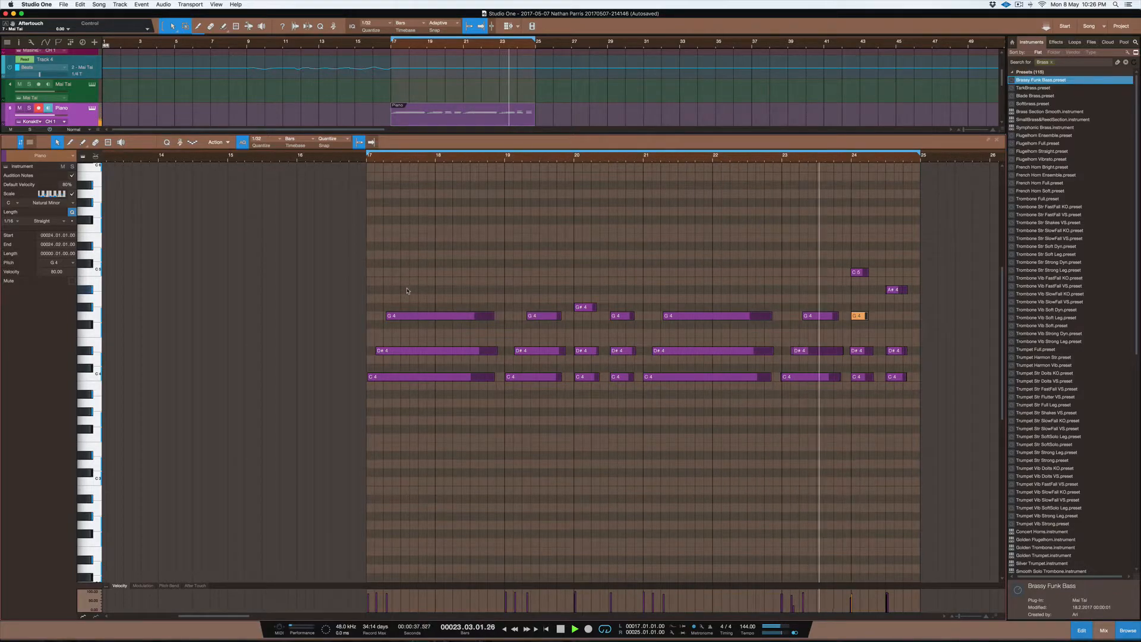
click(894, 290)
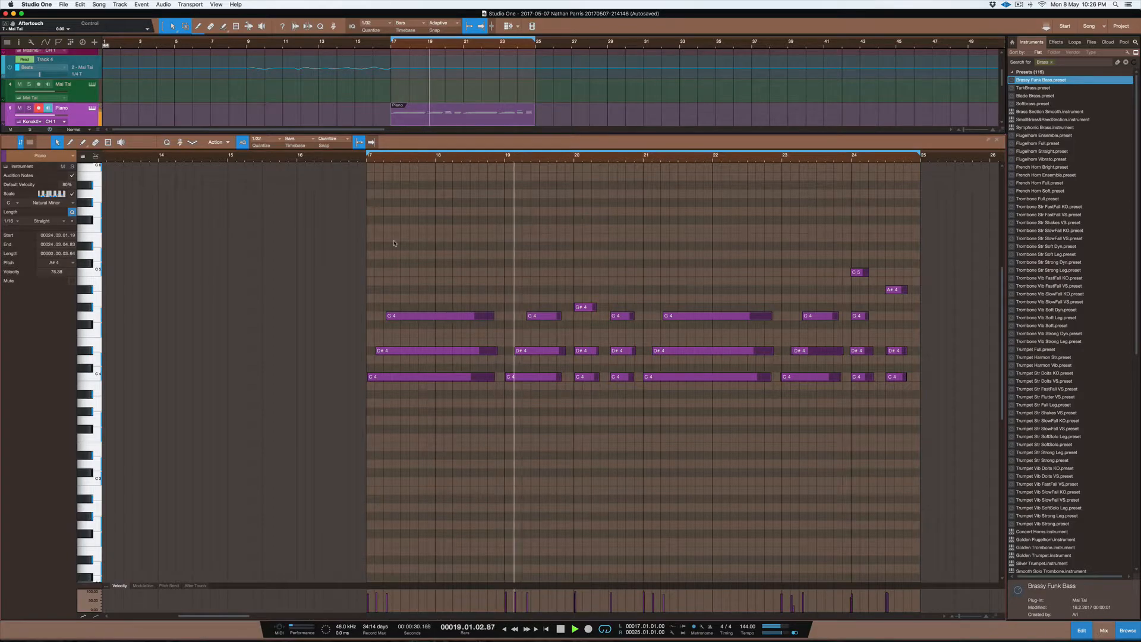
Raise the velocity of the quiet D#4 note in bar 23 to 90.71
scroll(898, 452, down, 3)
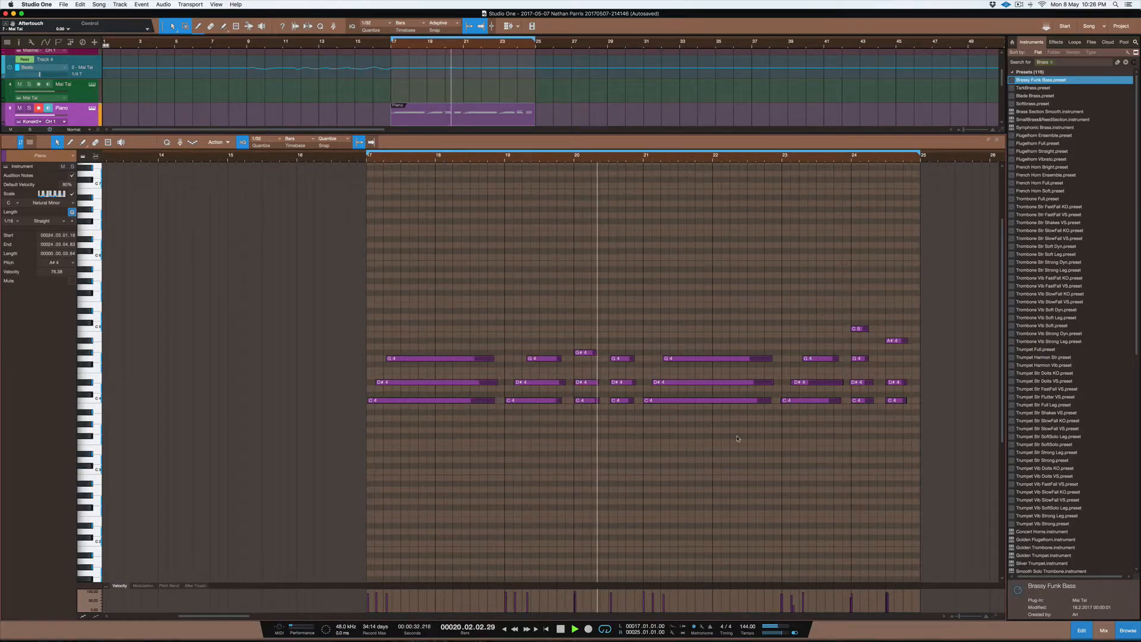
drag(954, 430, 748, 373)
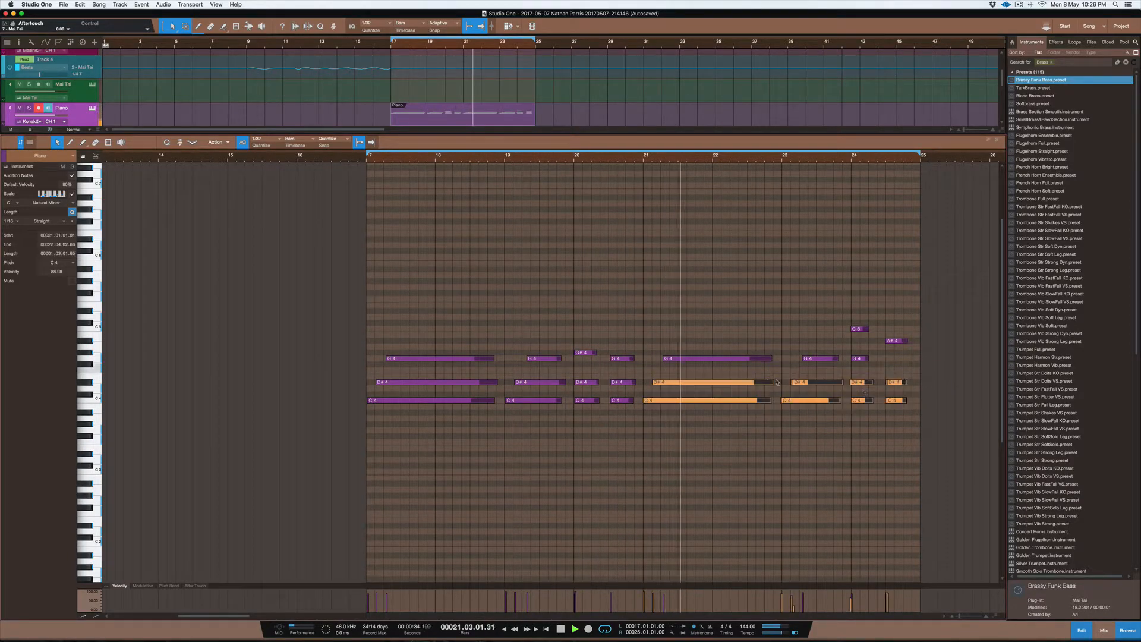
click(892, 389)
click(895, 400)
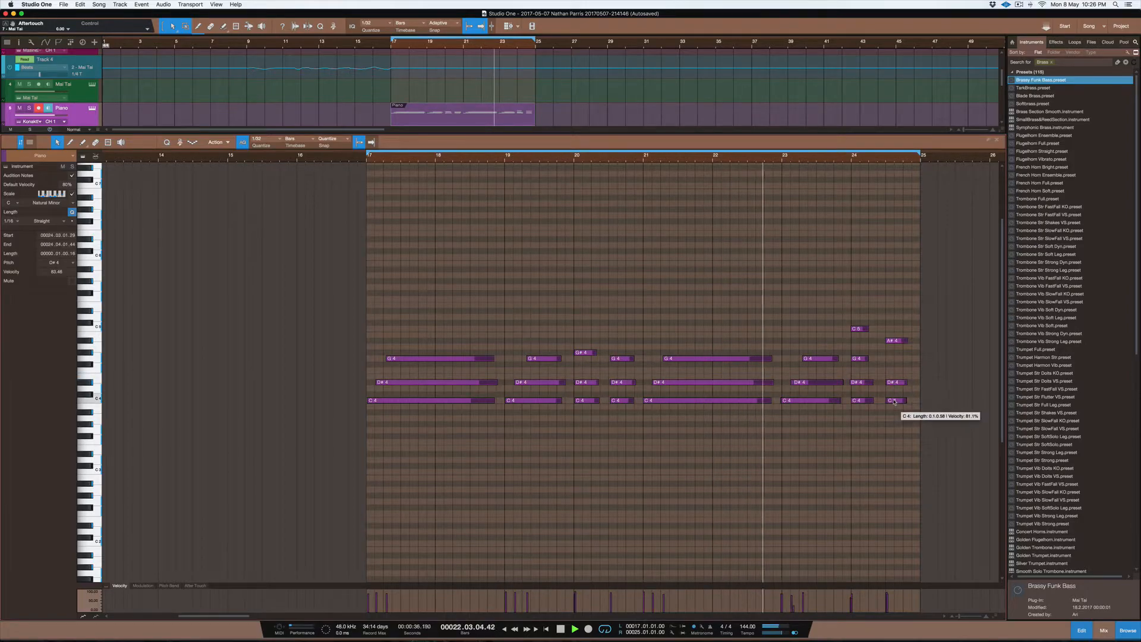
double_click(802, 401)
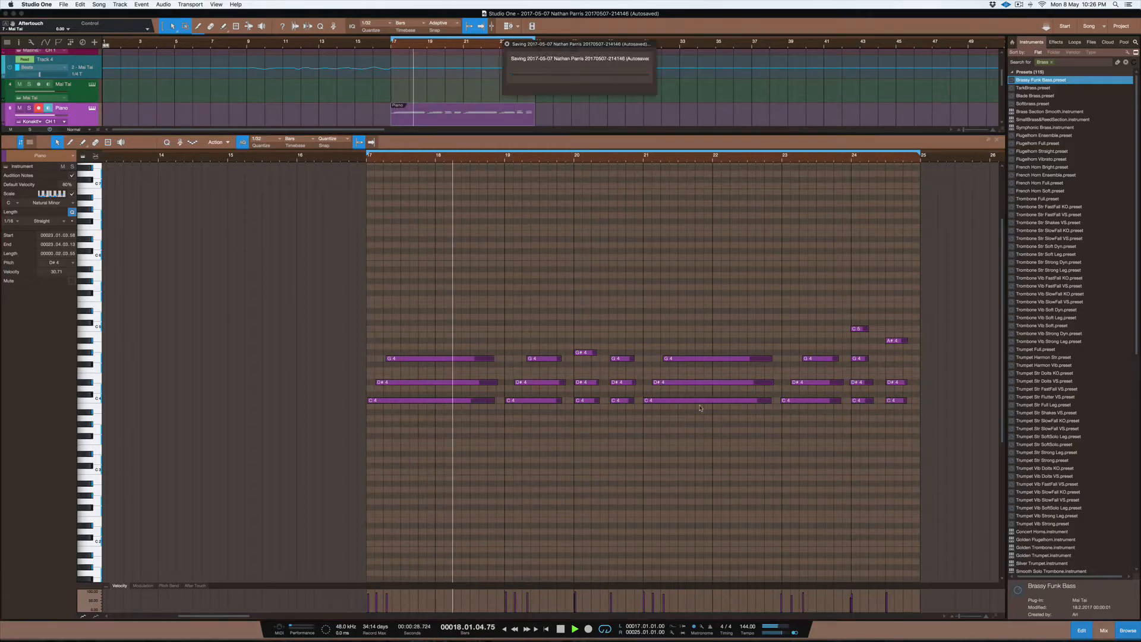
Humanize all the piano notes and move the G4 note at bar 24 up to A#4
drag(958, 448, 271, 297)
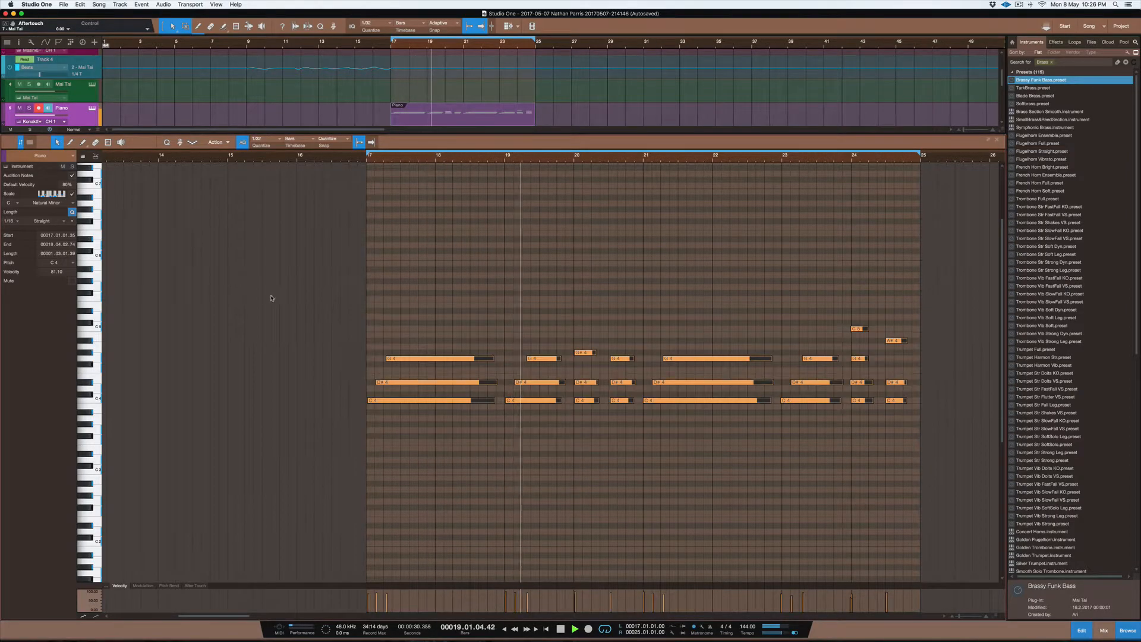
click(218, 142)
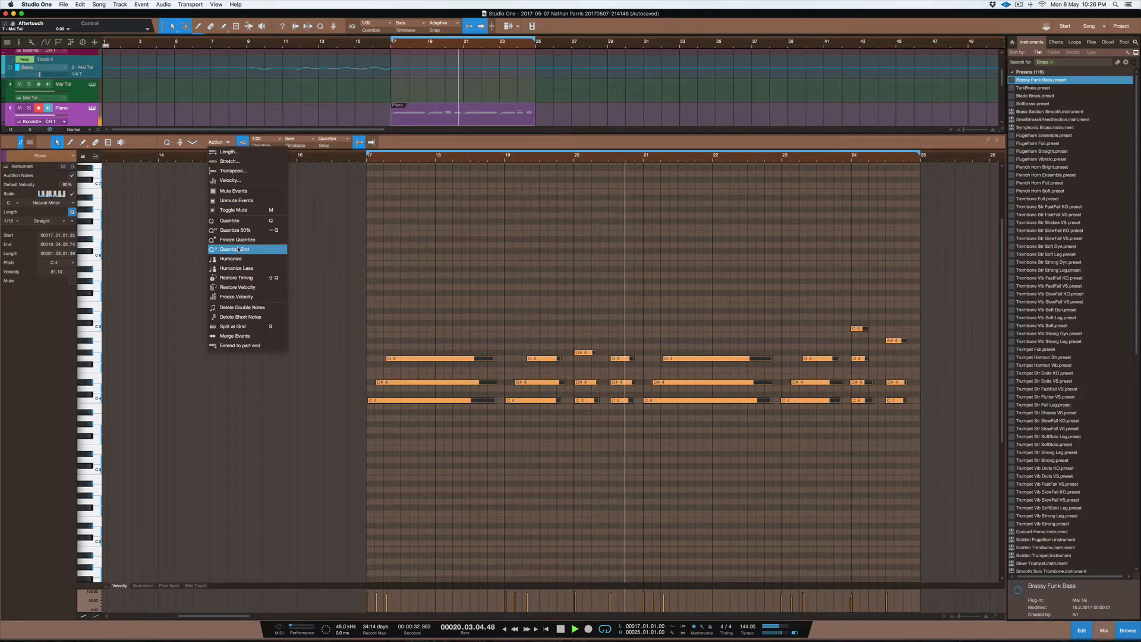
click(242, 260)
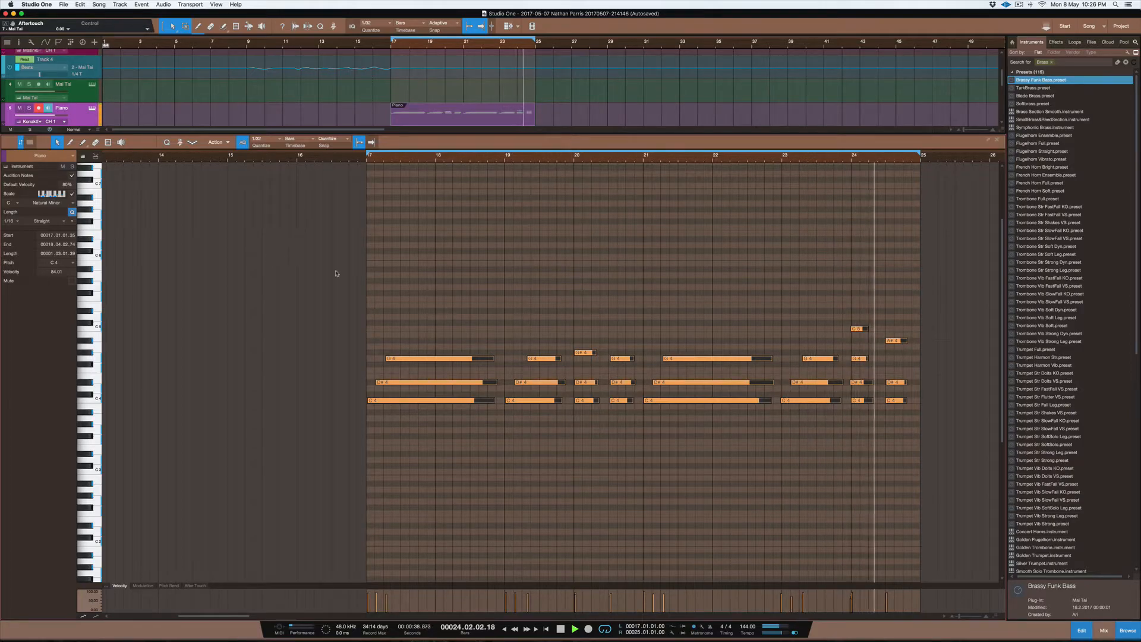
click(860, 358)
drag(862, 349, 862, 337)
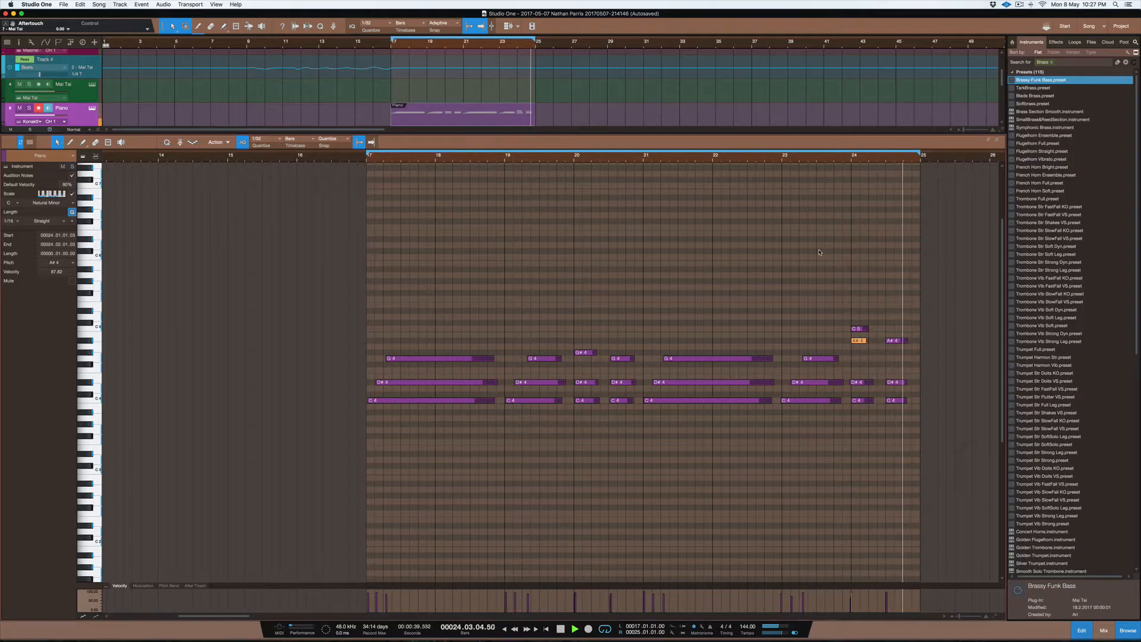
Move the A#4 piano note in the second half of bar 24 down to G#4, removing the stray extra note
drag(894, 341, 896, 351)
double_click(897, 341)
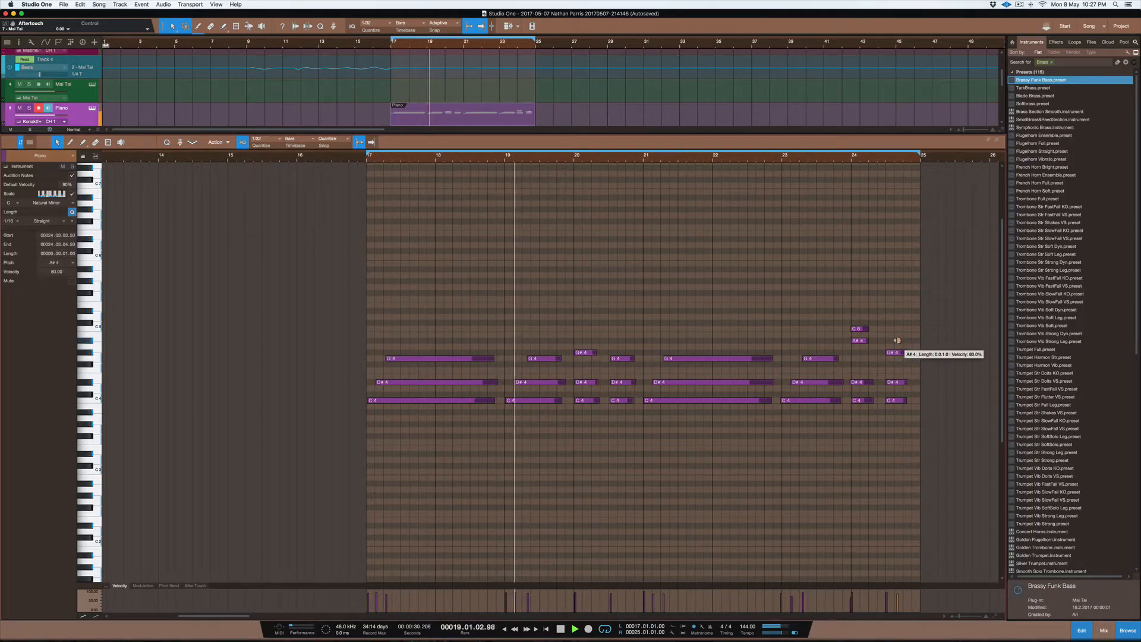
key(Delete)
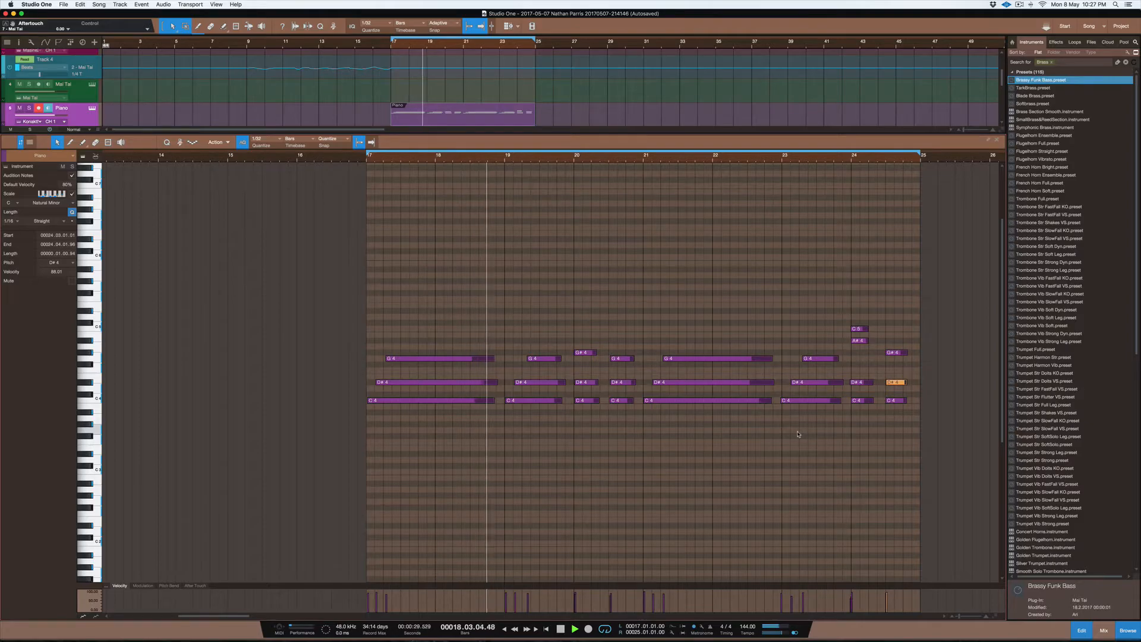
Record low bass notes into the piano part: C1 at bars 18, 20 and 22, and G#1 at bar 24
key(KP_Multiply)
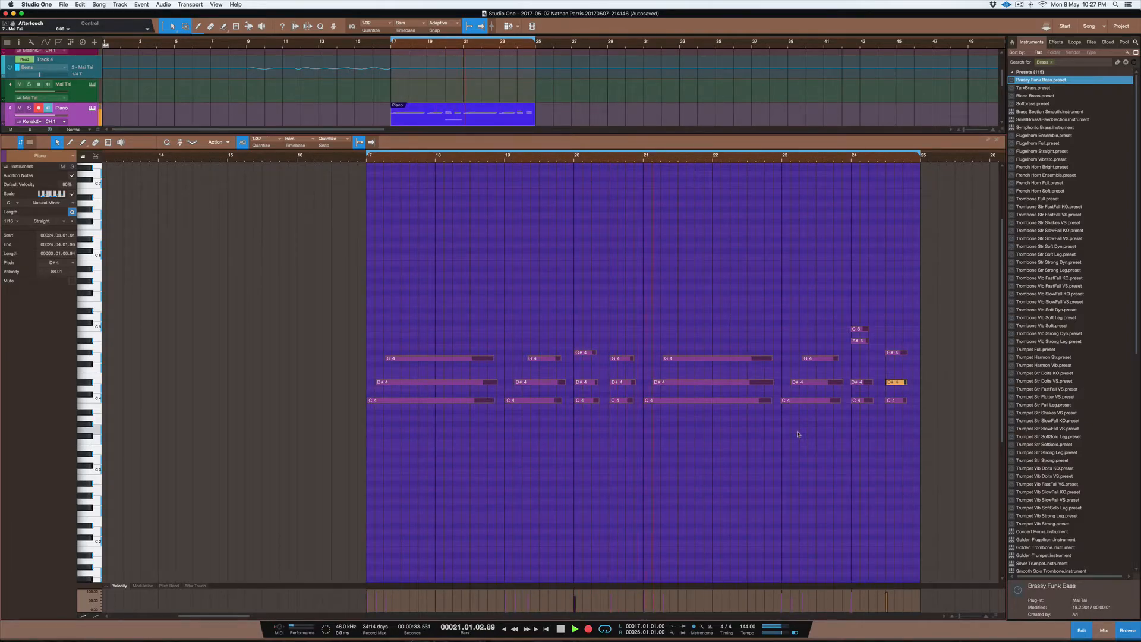
scroll(889, 440, down, 4)
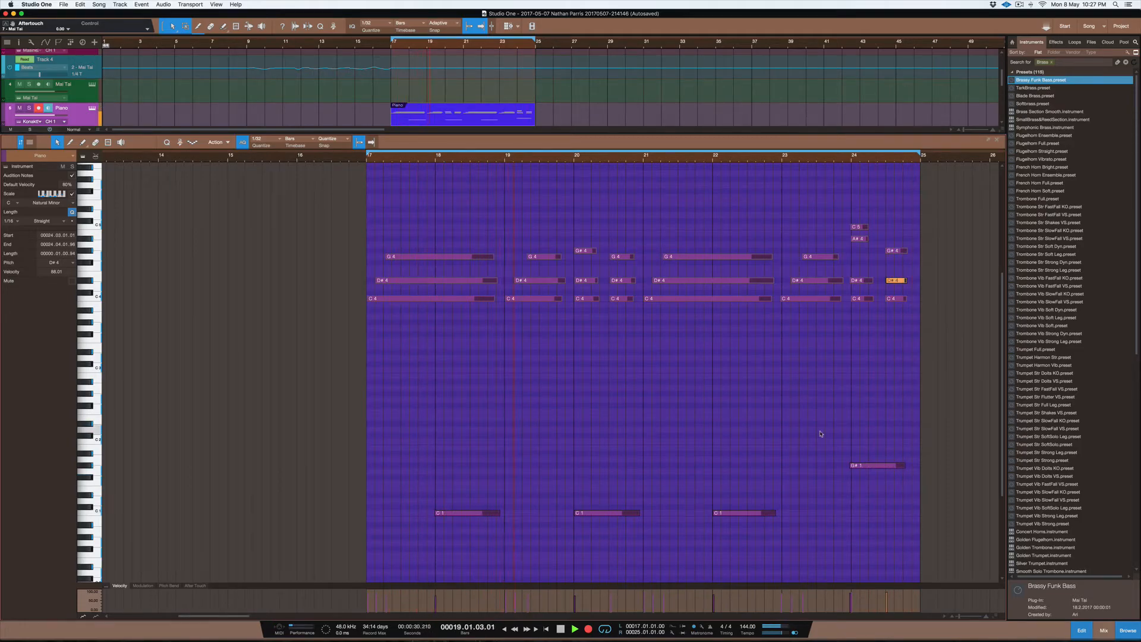
key(space)
Move the low G#1 note down to G1, starting exactly at bar 24, and play back the part
click(859, 466)
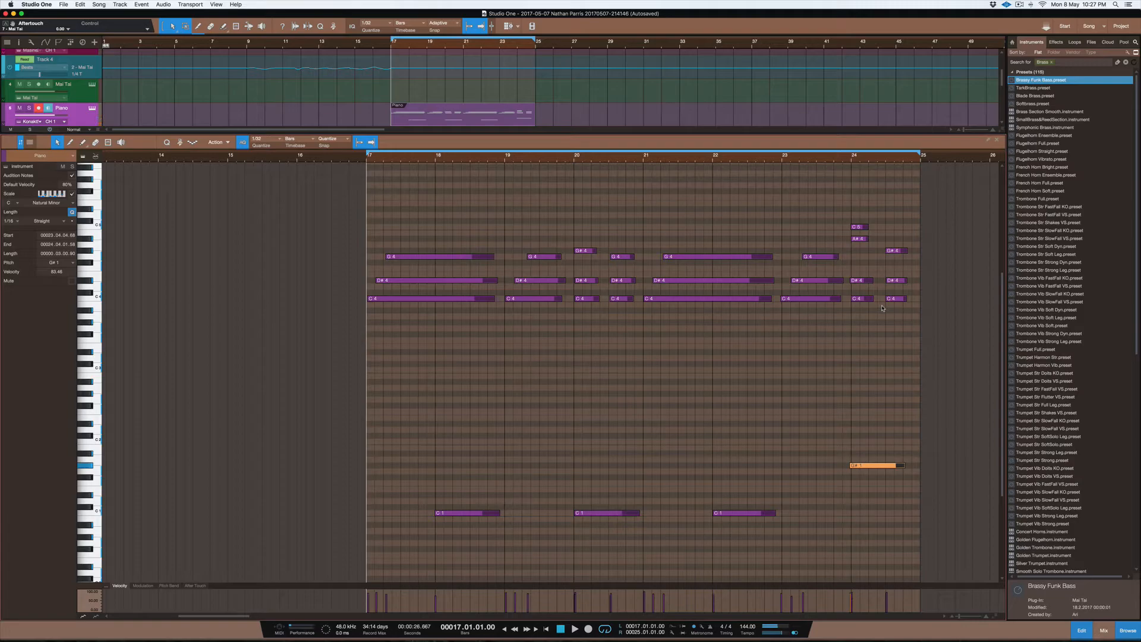
drag(880, 465, 876, 473)
key(space)
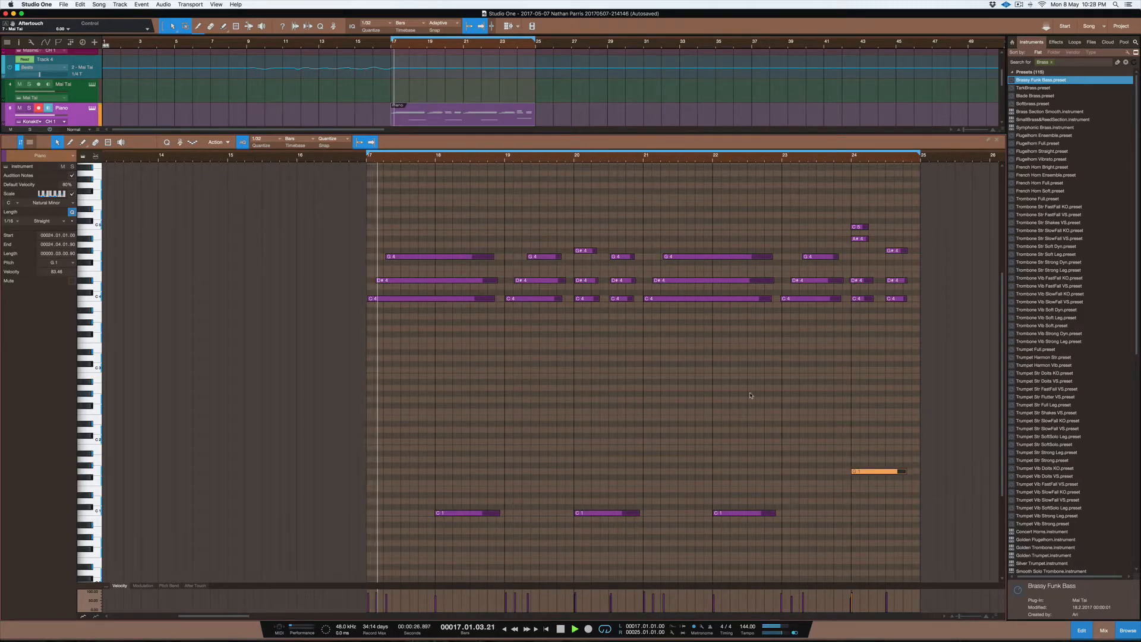
click(732, 383)
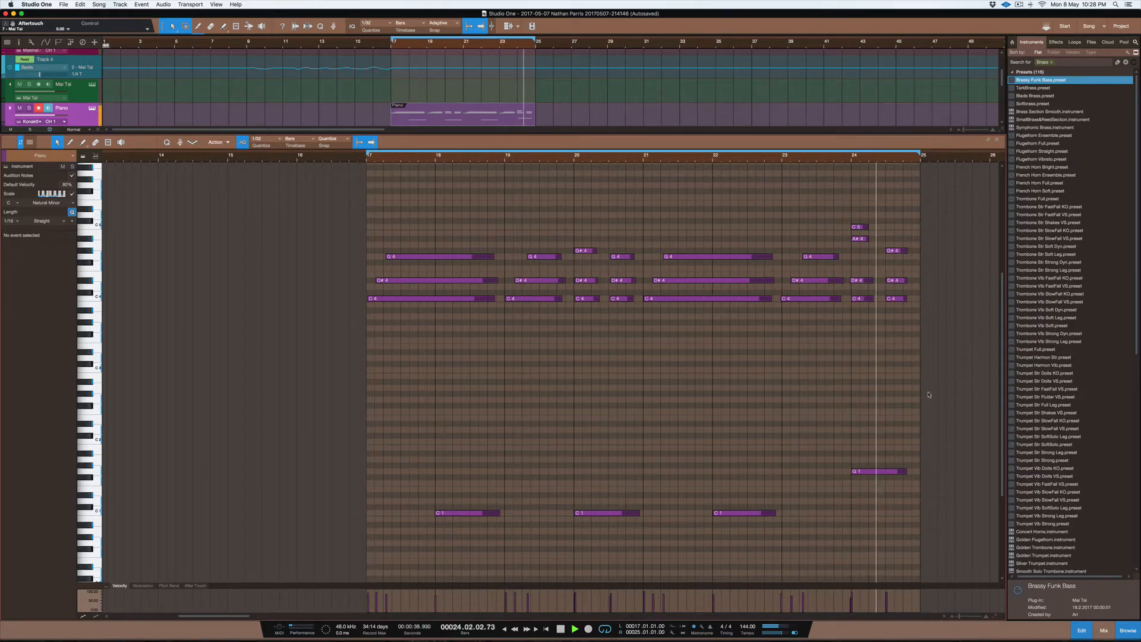
key(space)
click(593, 512)
key(space)
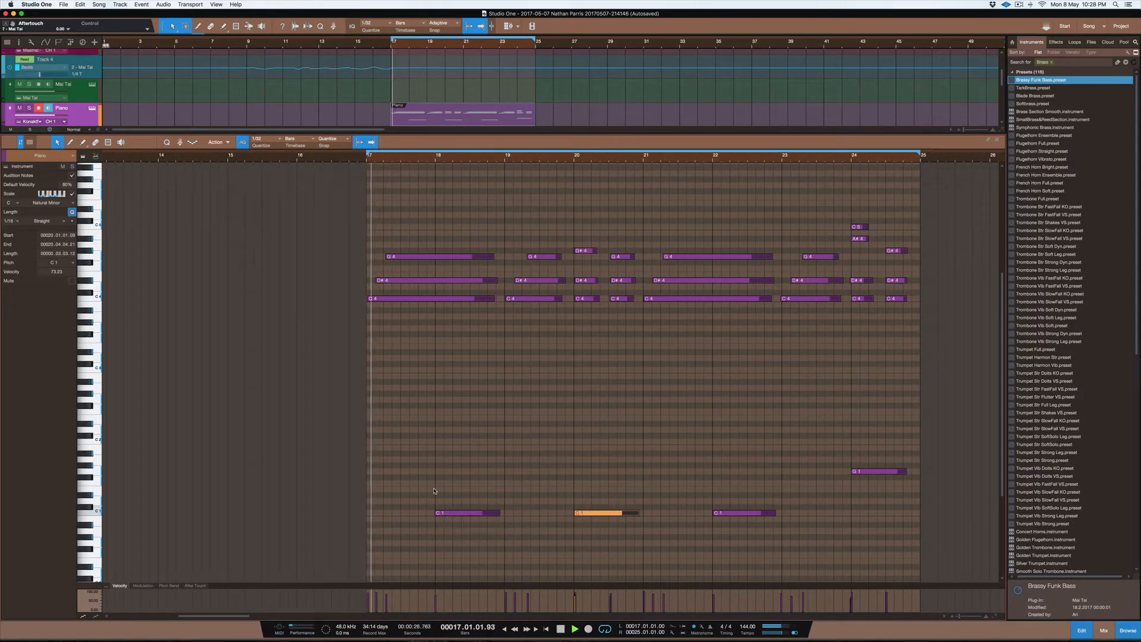
key(space)
Mute all the upper chord notes and play back the low bass notes alone
drag(967, 314, 369, 235)
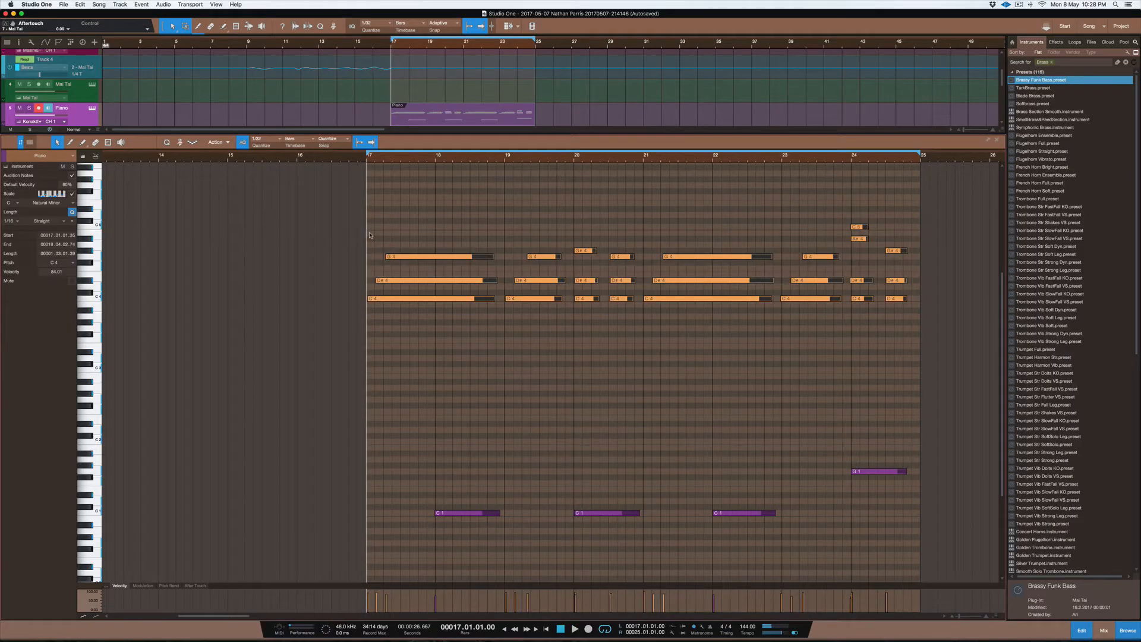
key(shift+m)
key(space)
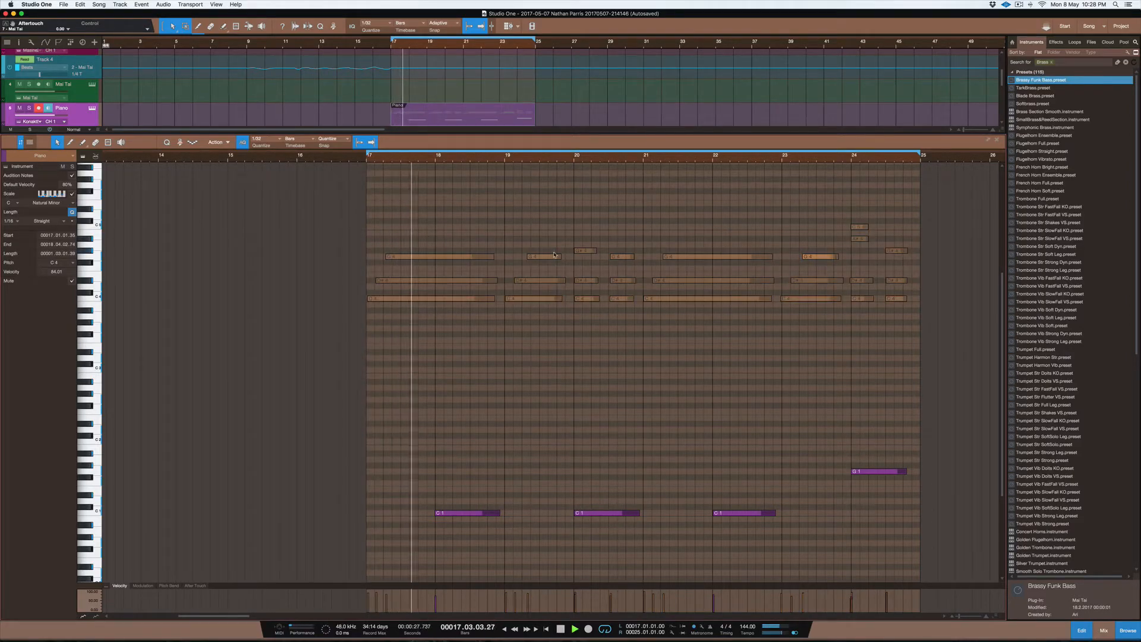
key(space)
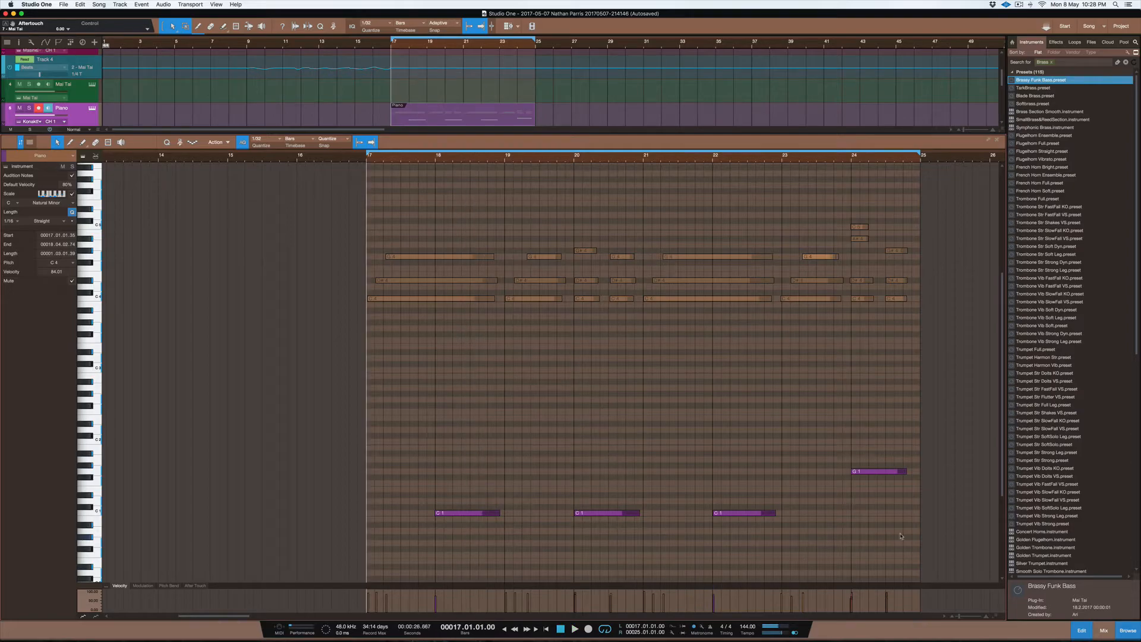
Select the upper chord notes and toggle their mute, leaving them unmuted
drag(940, 534, 282, 454)
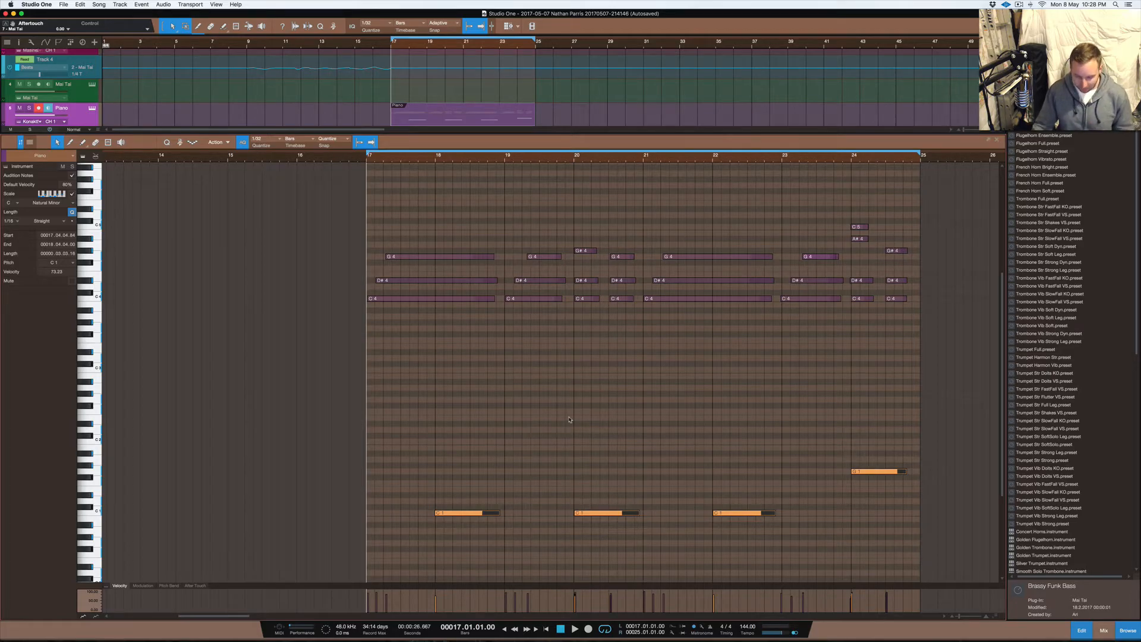
drag(946, 331, 229, 206)
key(shift+m)
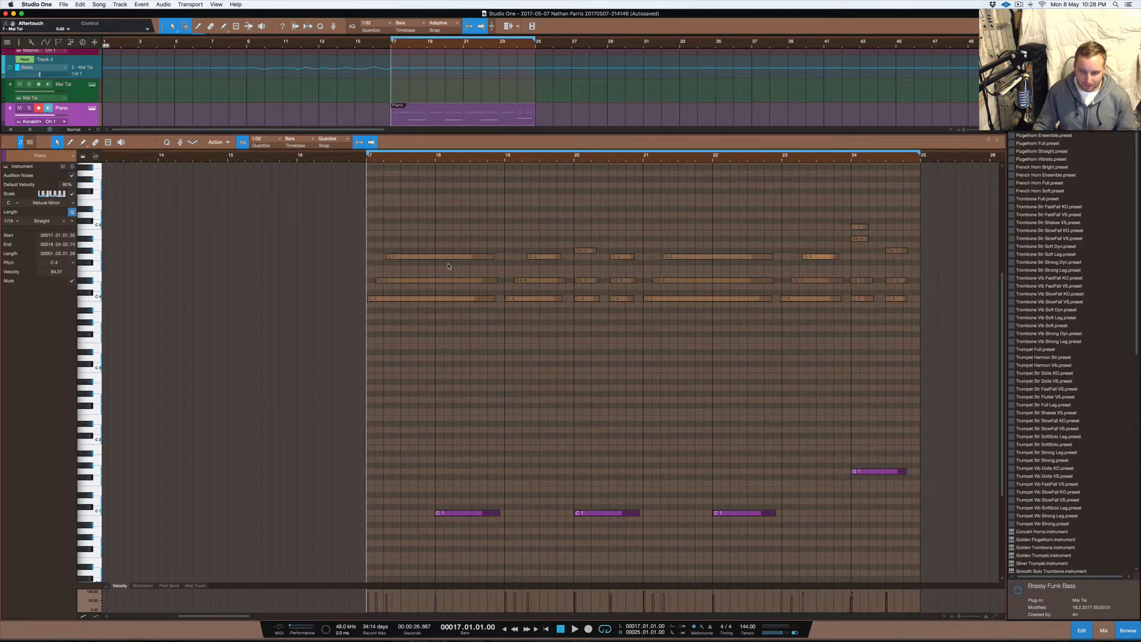
key(shift+m)
key(shift+m)
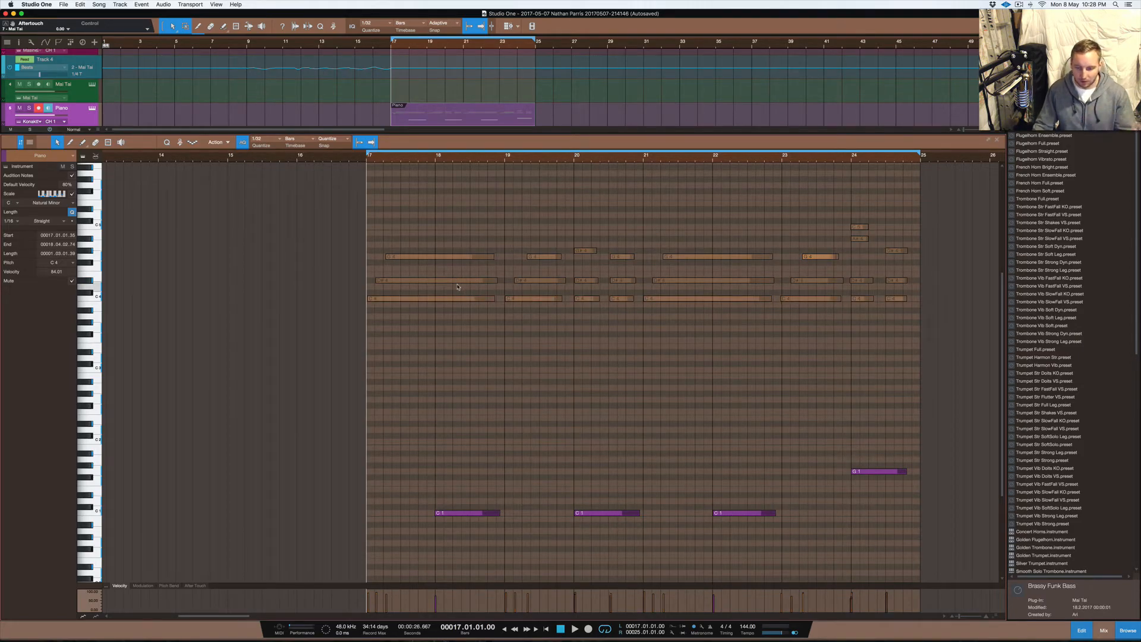
key(shift+m)
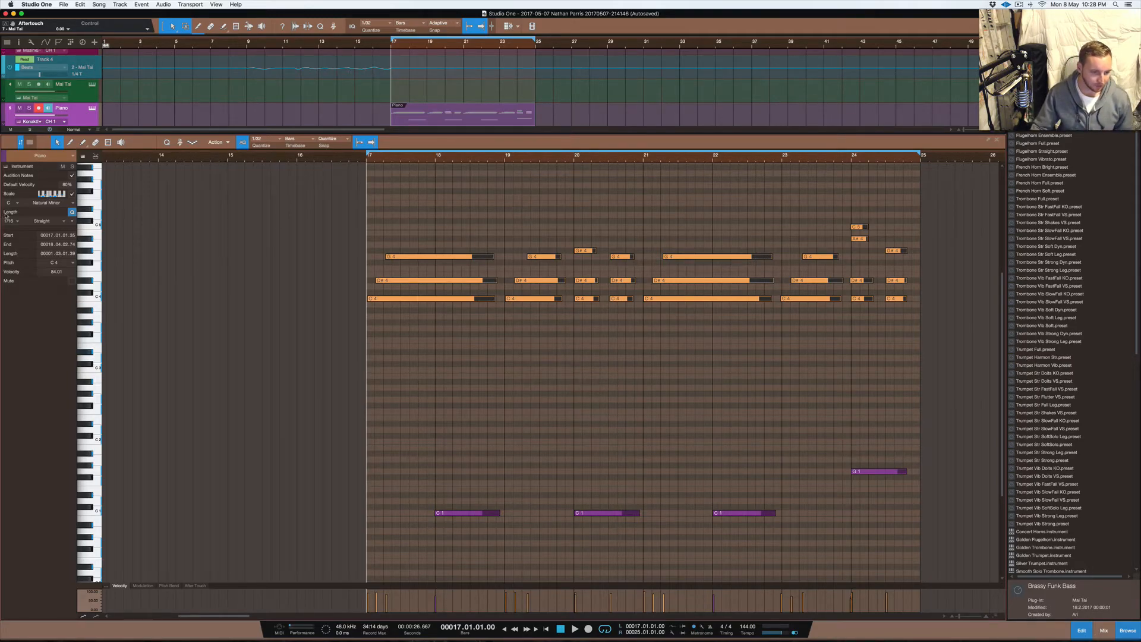
Look at the available root keys and scale types for the piano part, and switch the scale off and on again
click(18, 204)
click(65, 204)
click(73, 205)
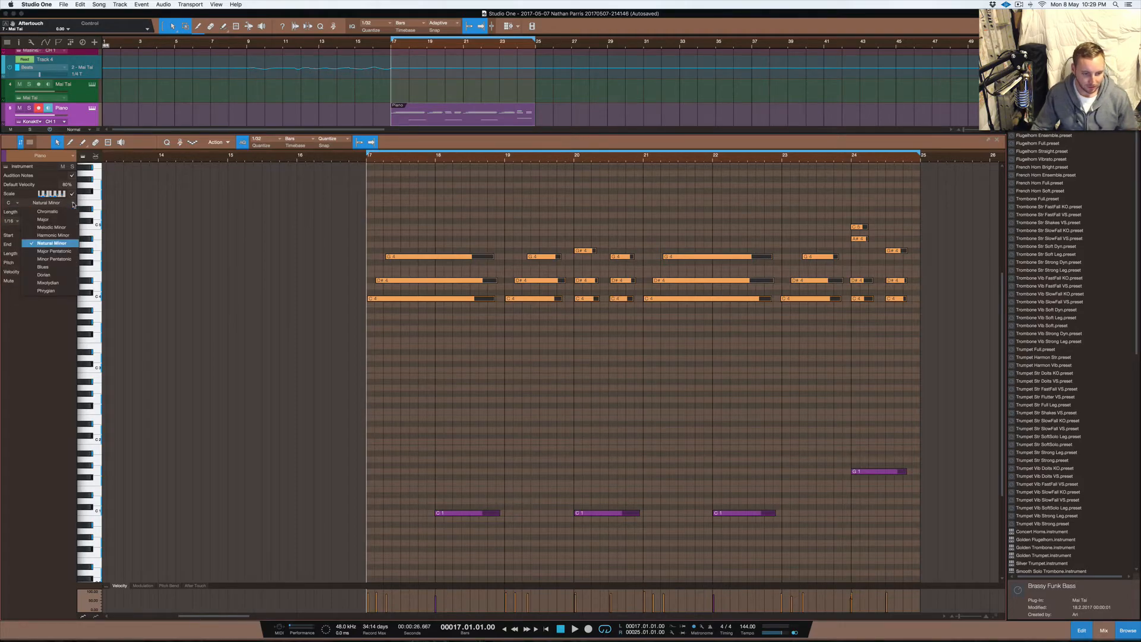
click(82, 222)
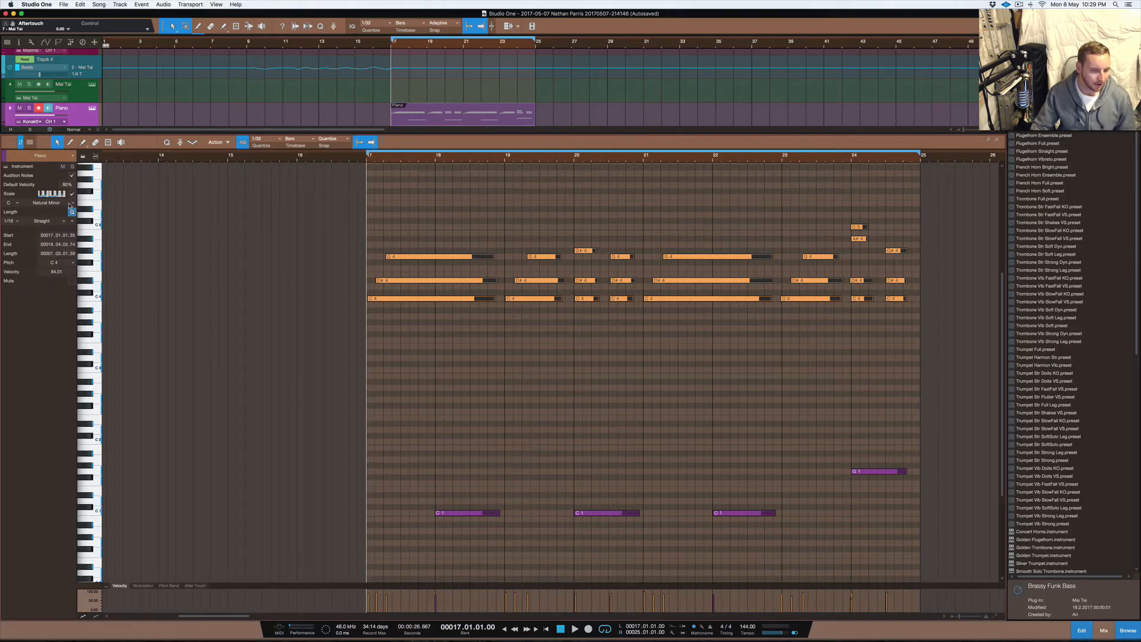
click(72, 194)
click(72, 195)
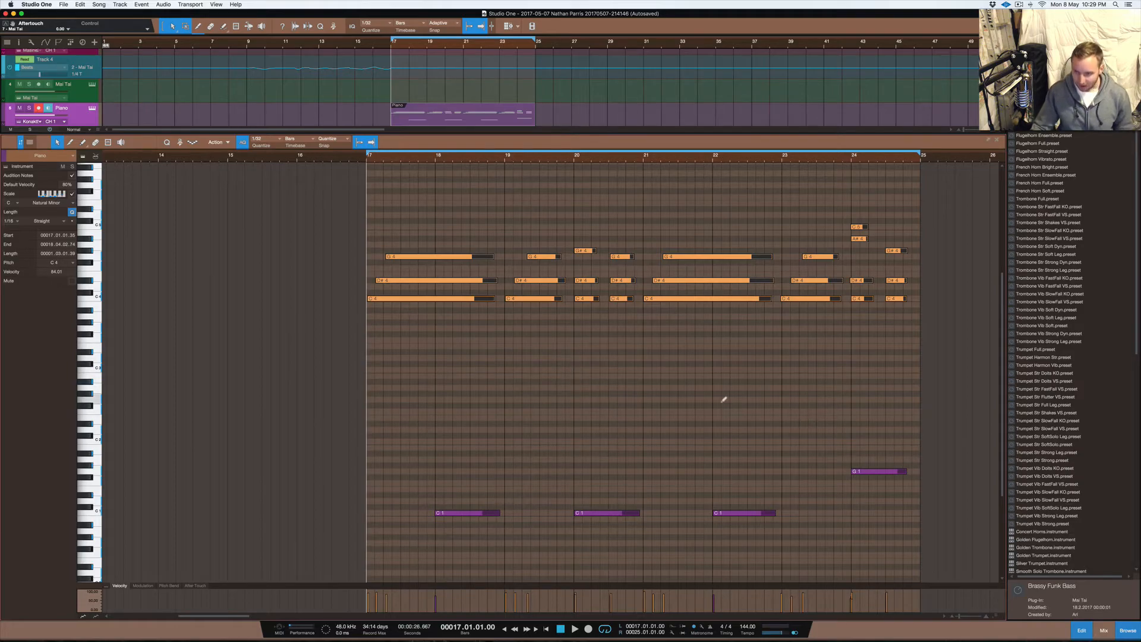
Show the mixer below the full track arrangement in place of the piano note editor
scroll(724, 399, down, 2)
scroll(709, 279, down, 2)
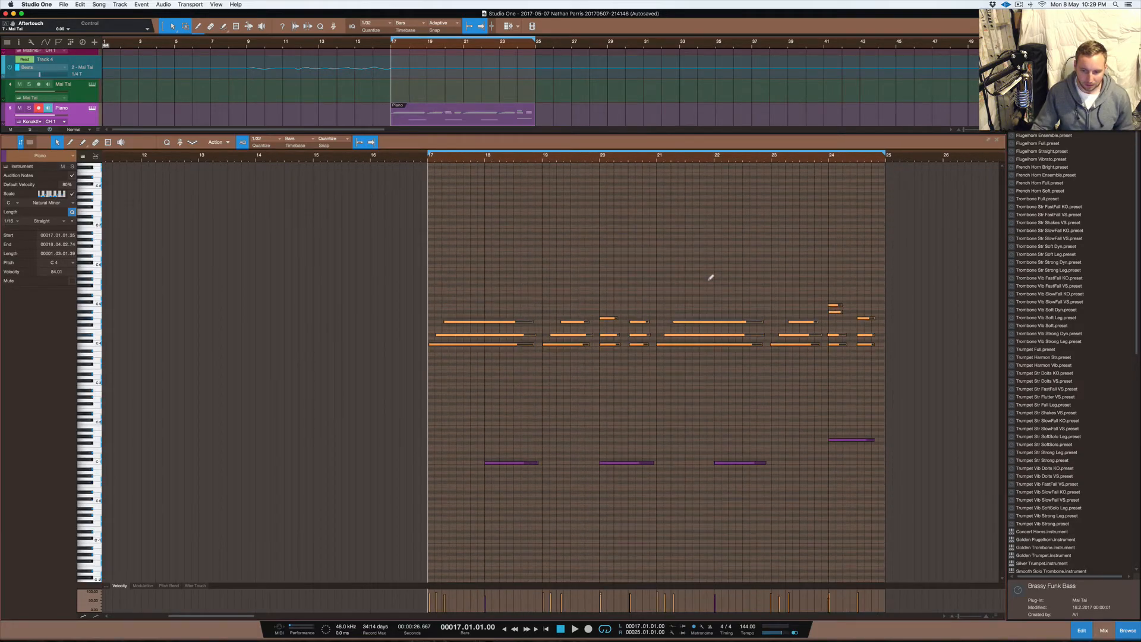
scroll(711, 277, up, 2)
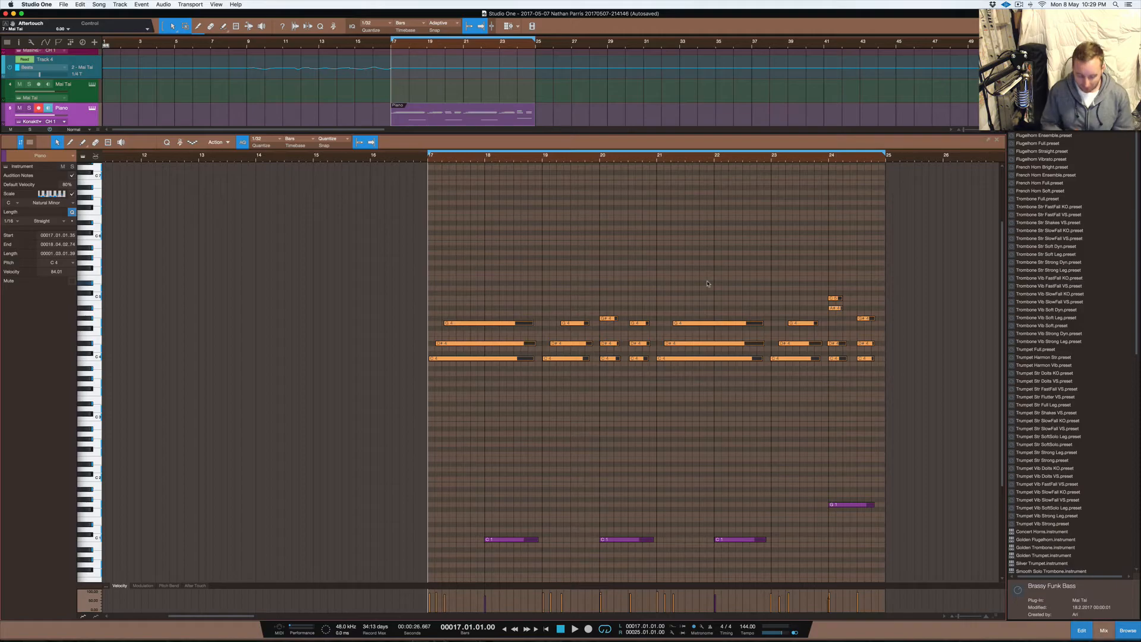
key(F3)
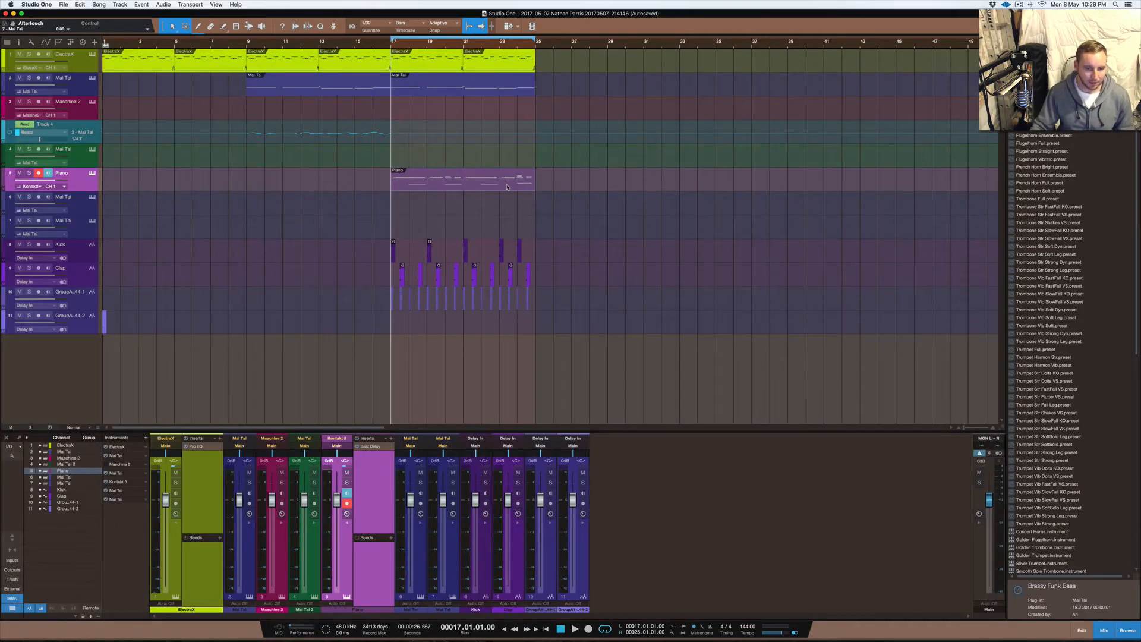
Solo the ElectraX track, view its instrument window, close it and remove the solo
click(29, 55)
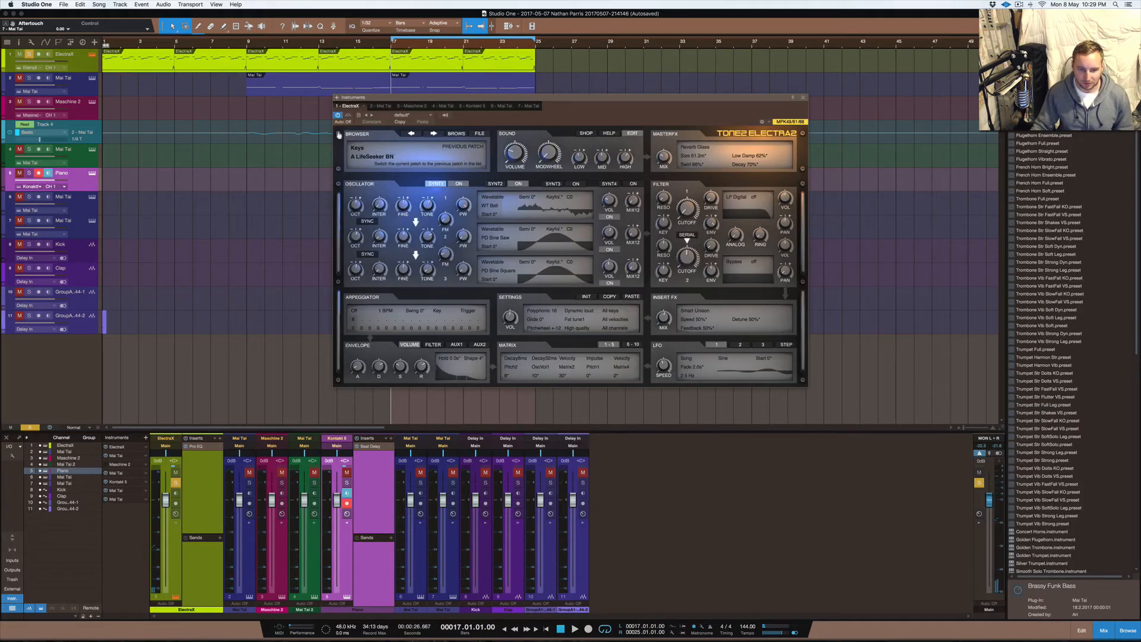
click(803, 97)
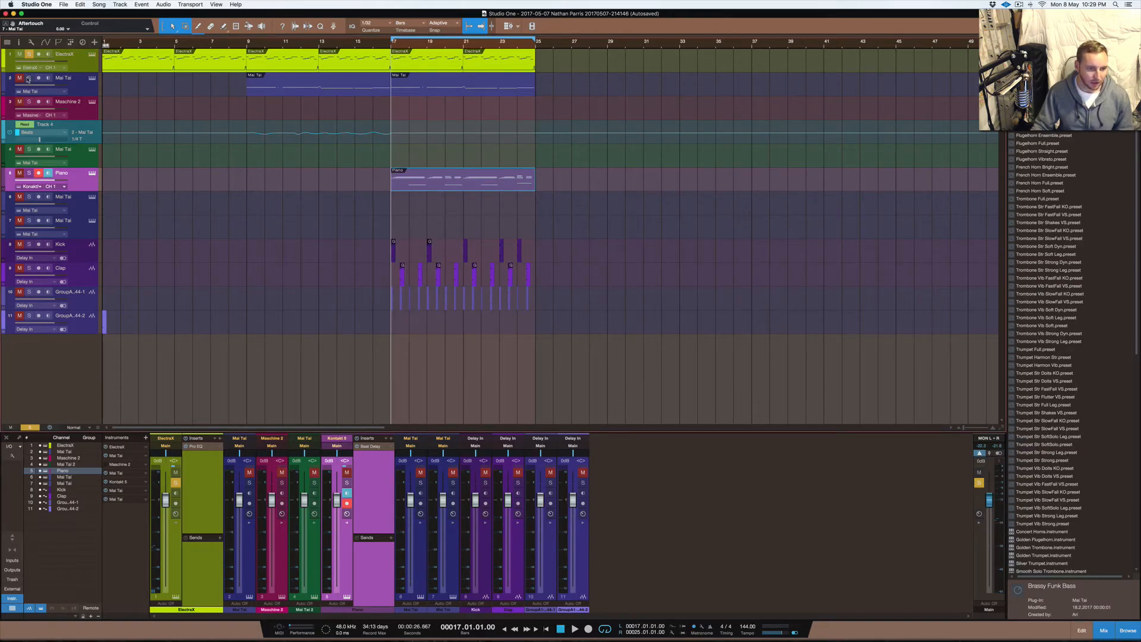
click(30, 55)
View the instruments of the Mai Tai track 2 and the Piano track, closing each window again
click(63, 87)
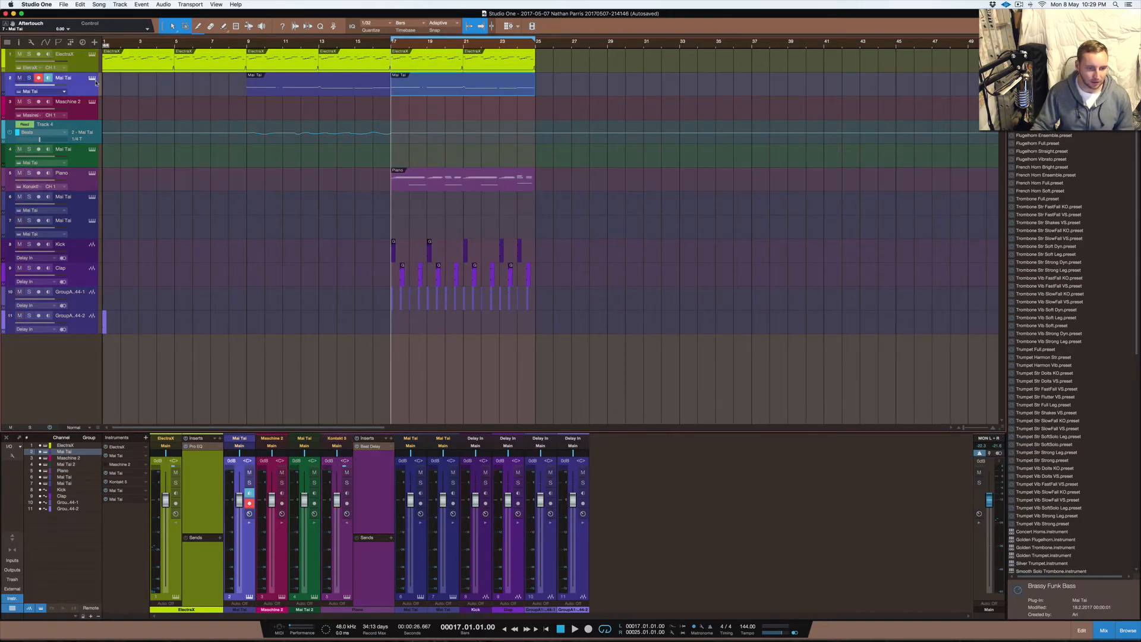
click(92, 79)
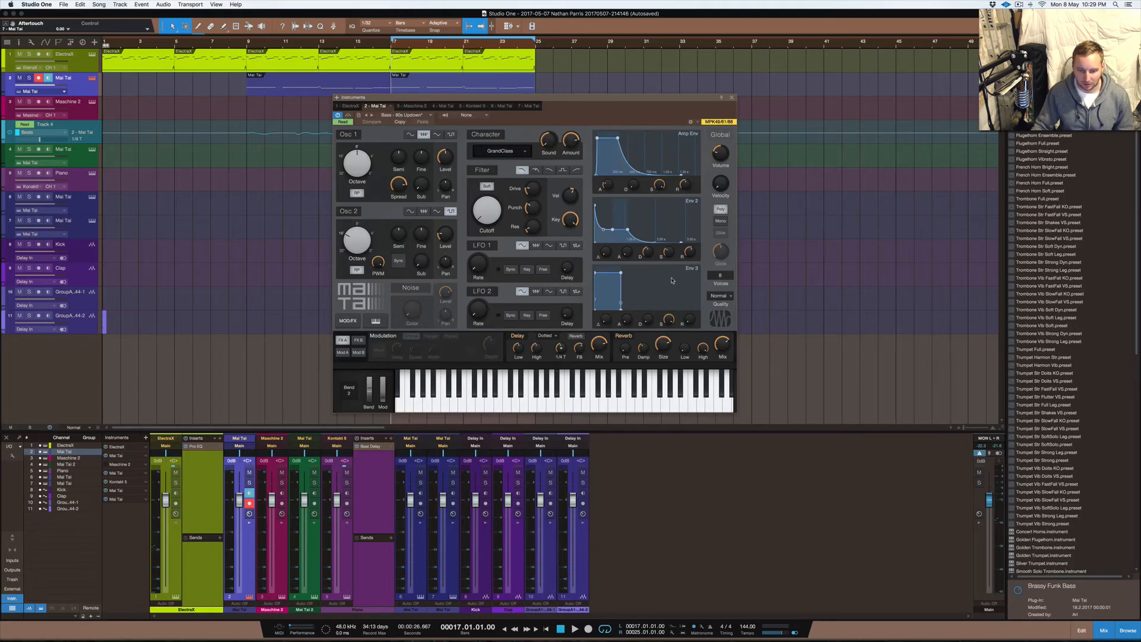
click(733, 98)
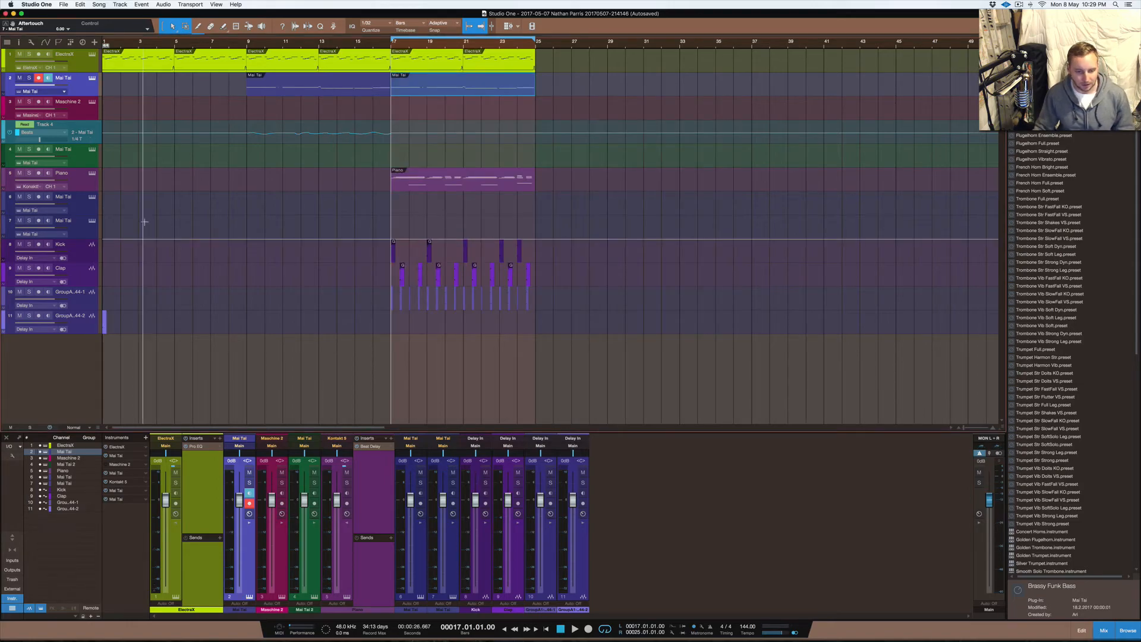
click(77, 185)
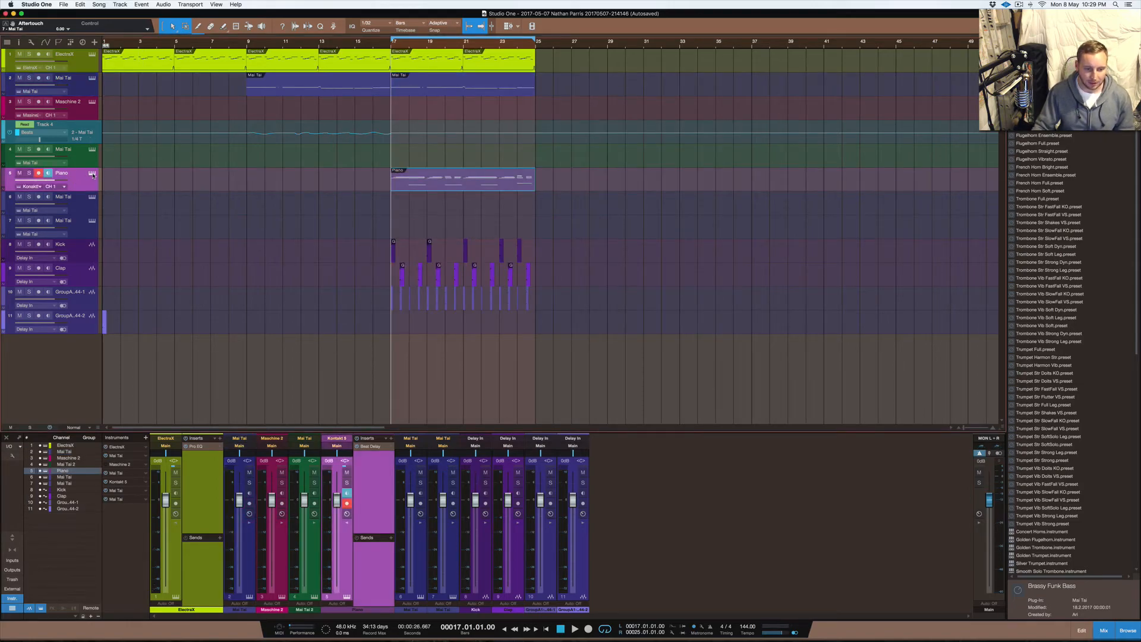
click(92, 175)
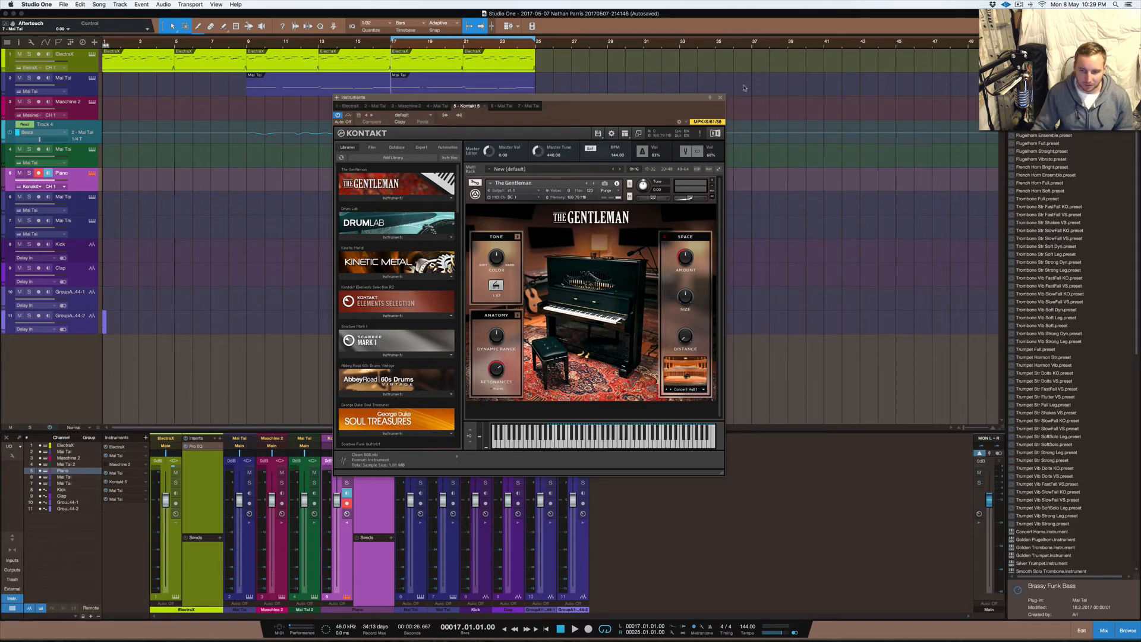
click(721, 98)
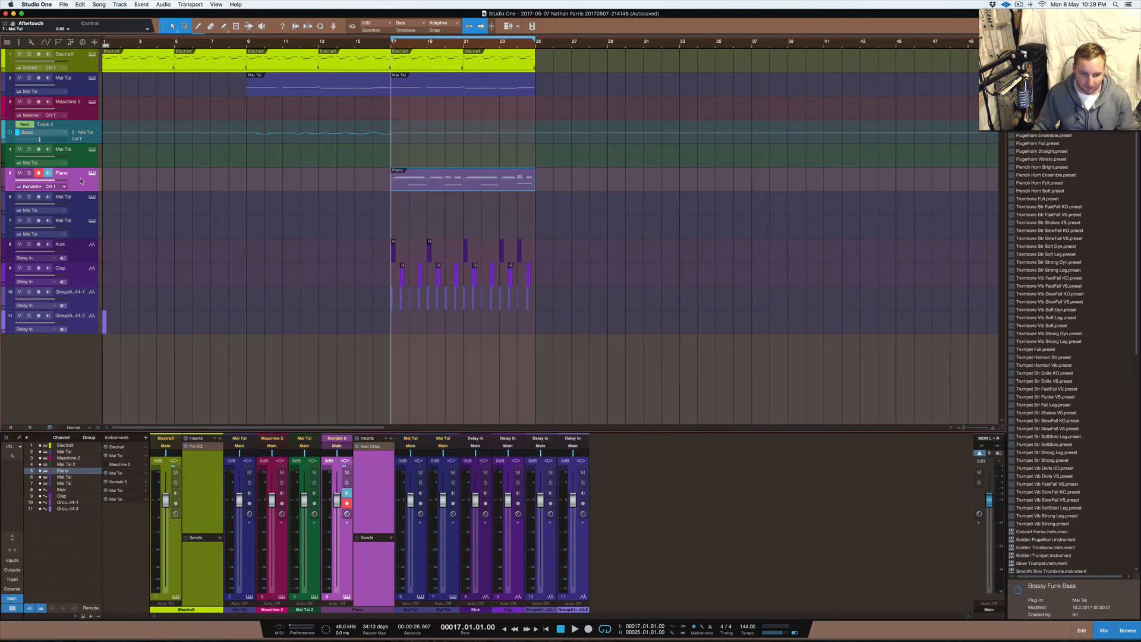
Rename track 10, below the Clap track, as Hi Hat
click(79, 256)
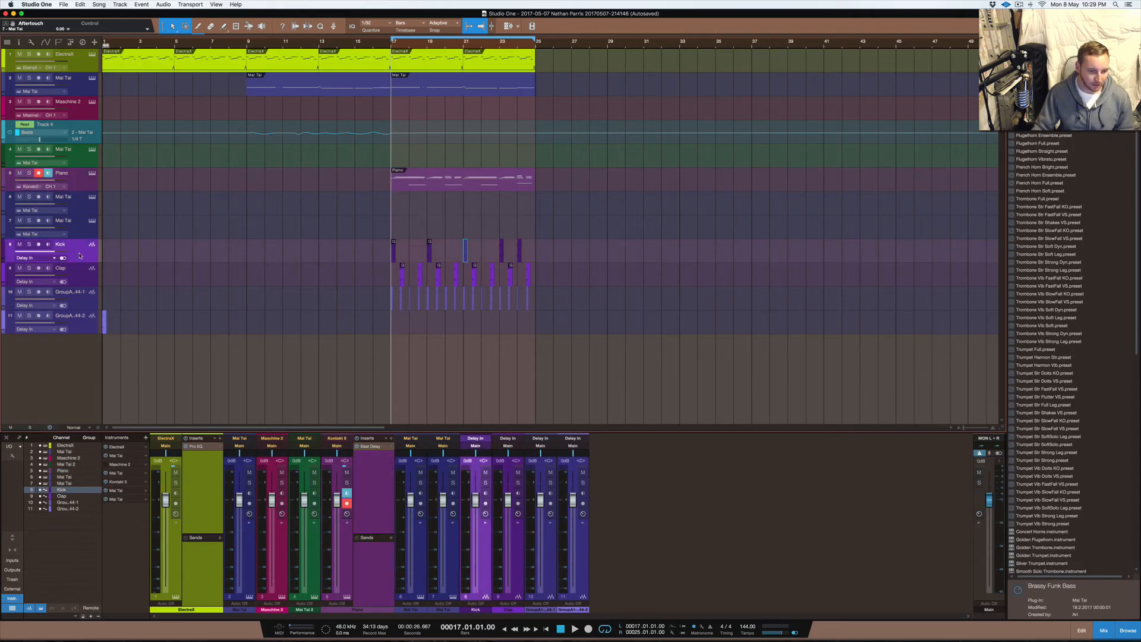
double_click(72, 292)
text(H)
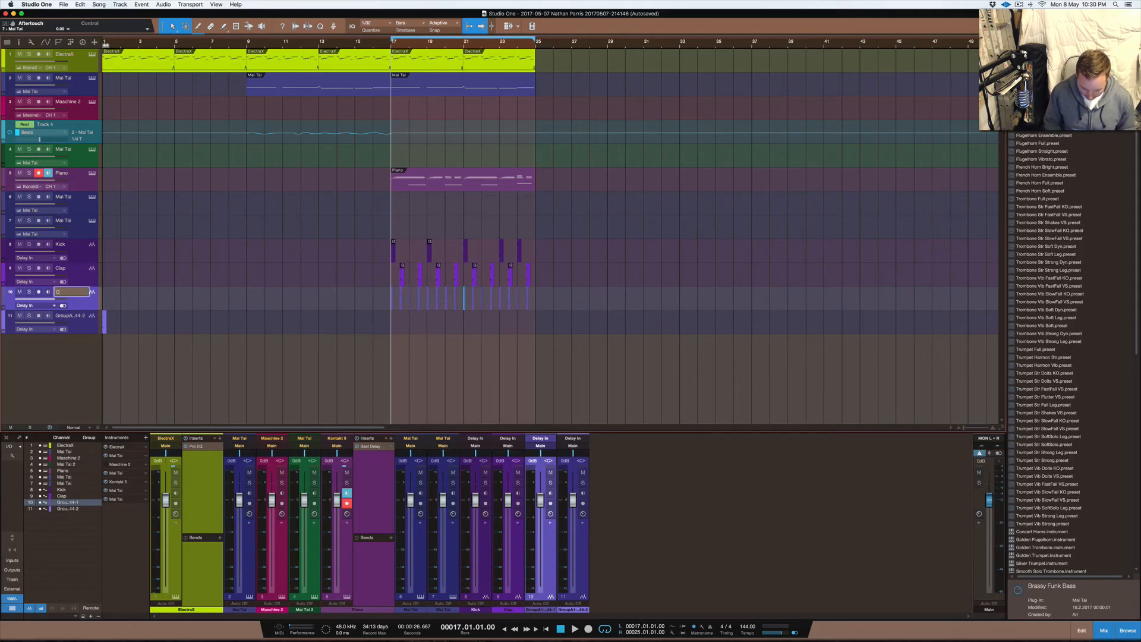
key(BackSpace)
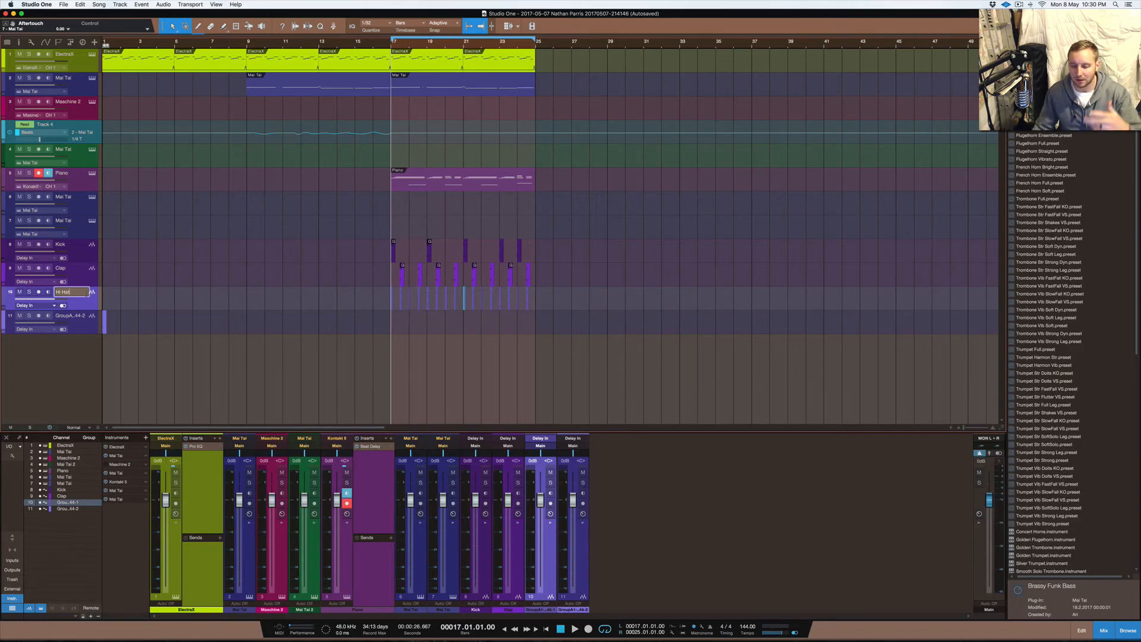
Rename track 11 as Hi hat 2 and collapse its expanded mixer channel
click(80, 317)
double_click(73, 316)
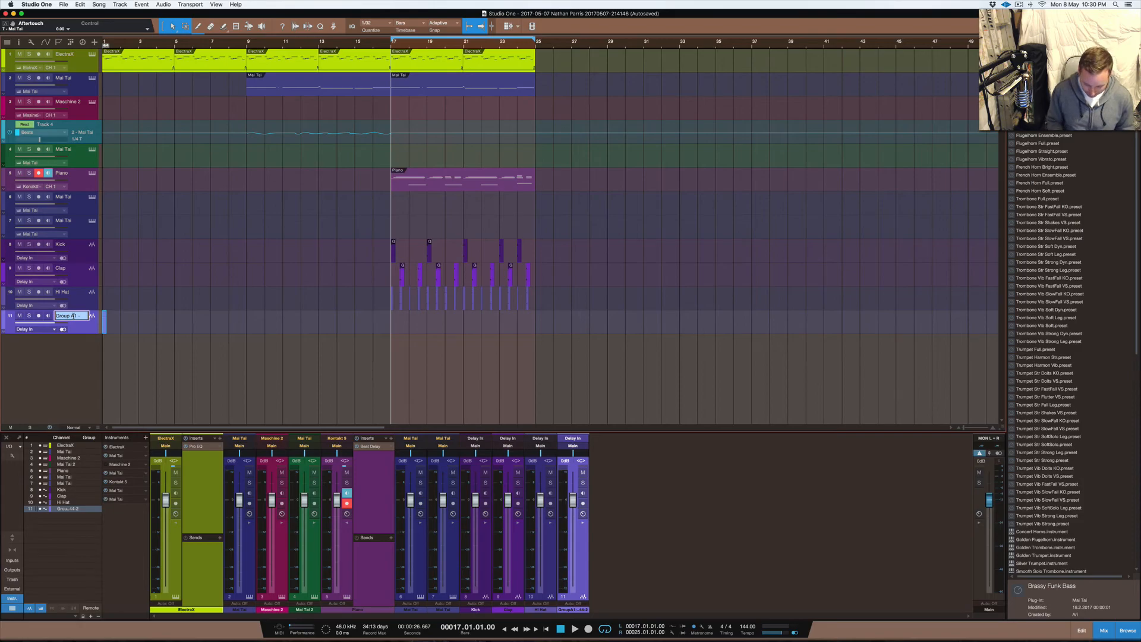
text(Hi hat)
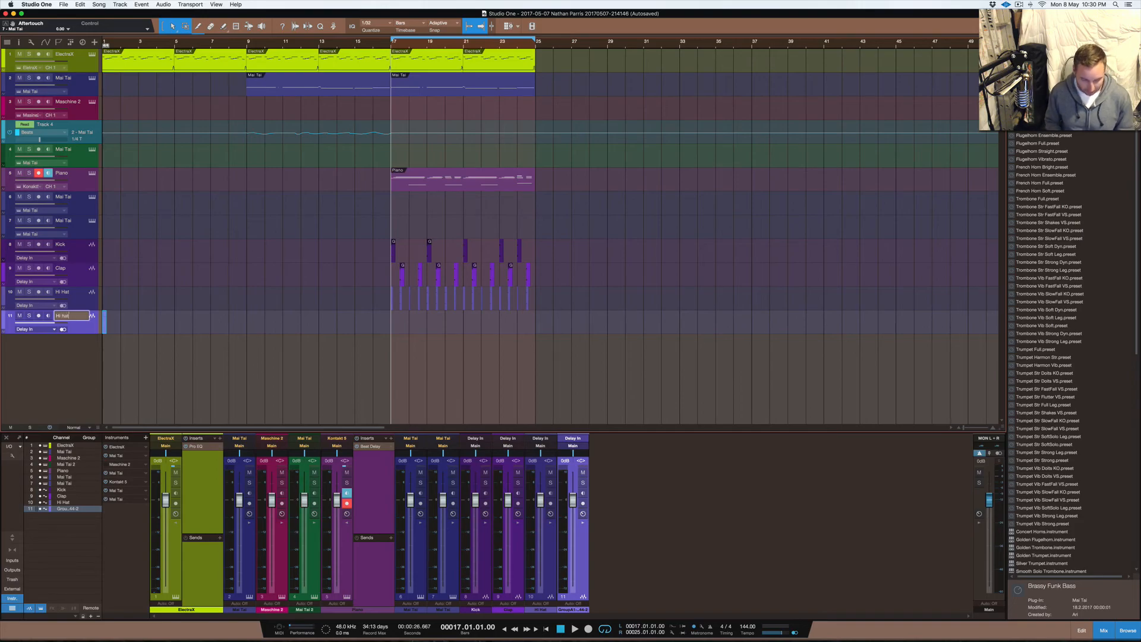
key(Return)
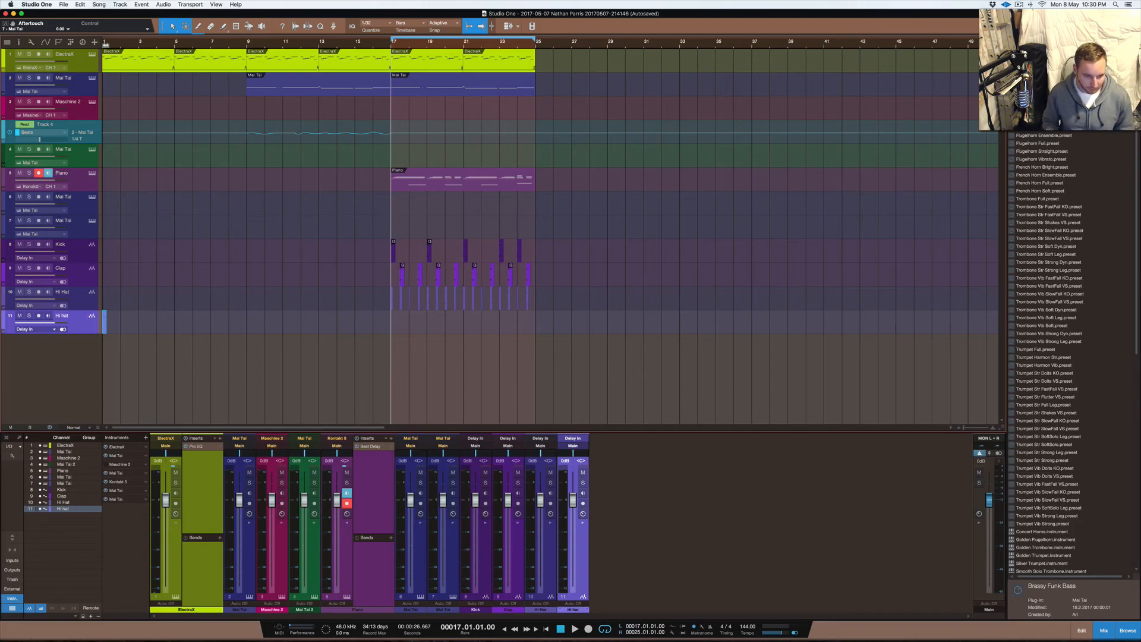
double_click(78, 318)
double_click(79, 315)
click(78, 316)
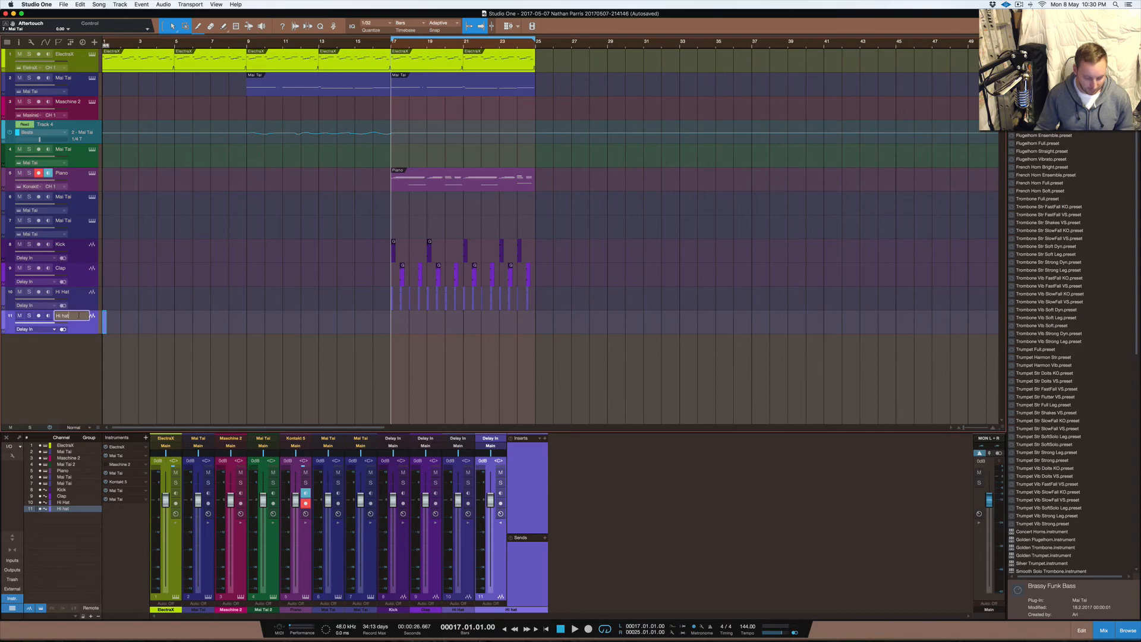
key(Return)
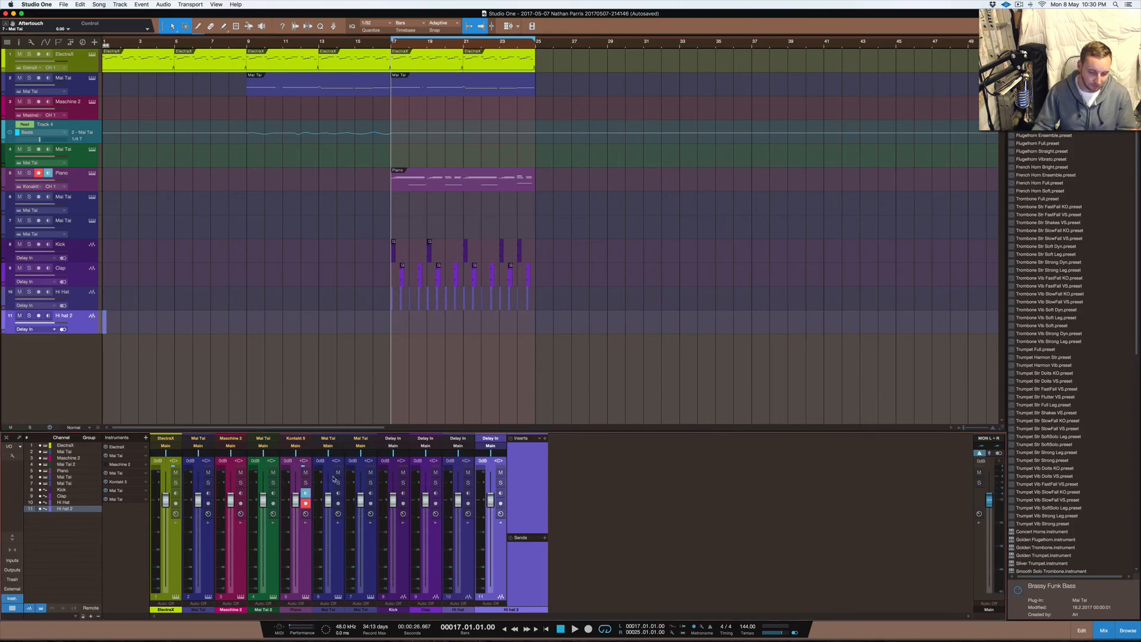
click(501, 524)
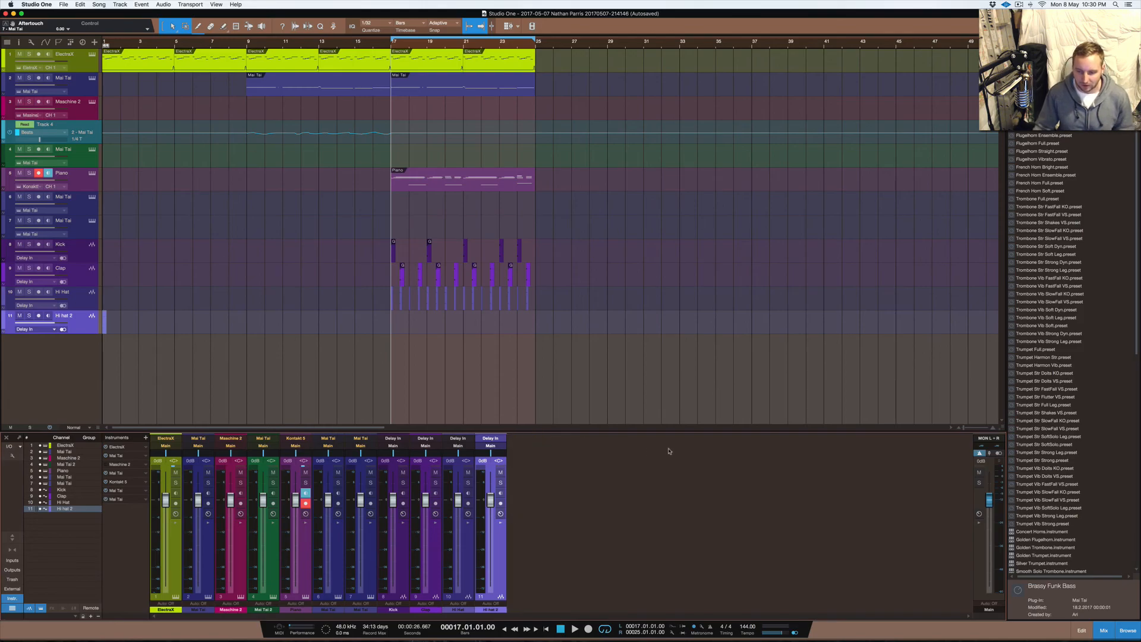